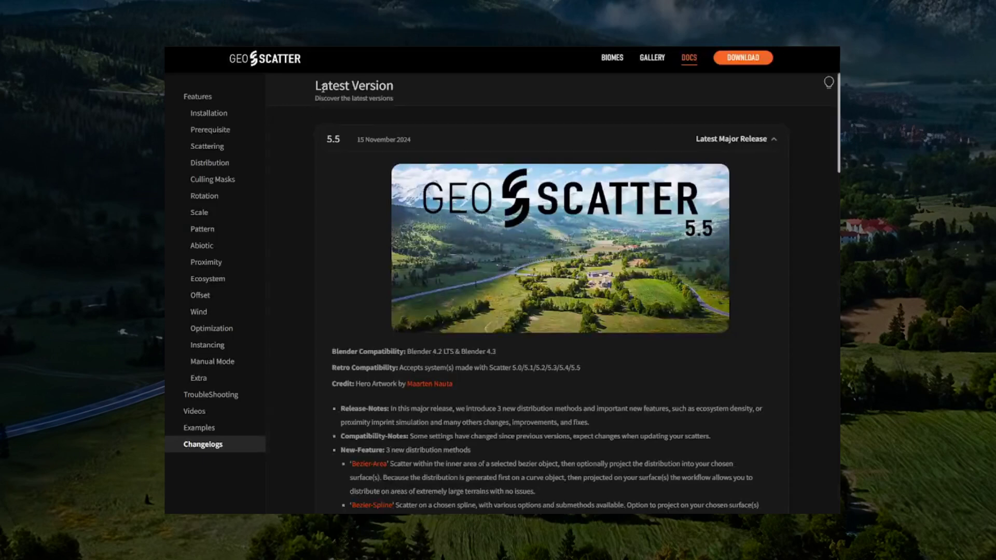
- Read through the Geo-Scatter 5.5 release notes on the changelog page
scroll(328, 186, down, 1)
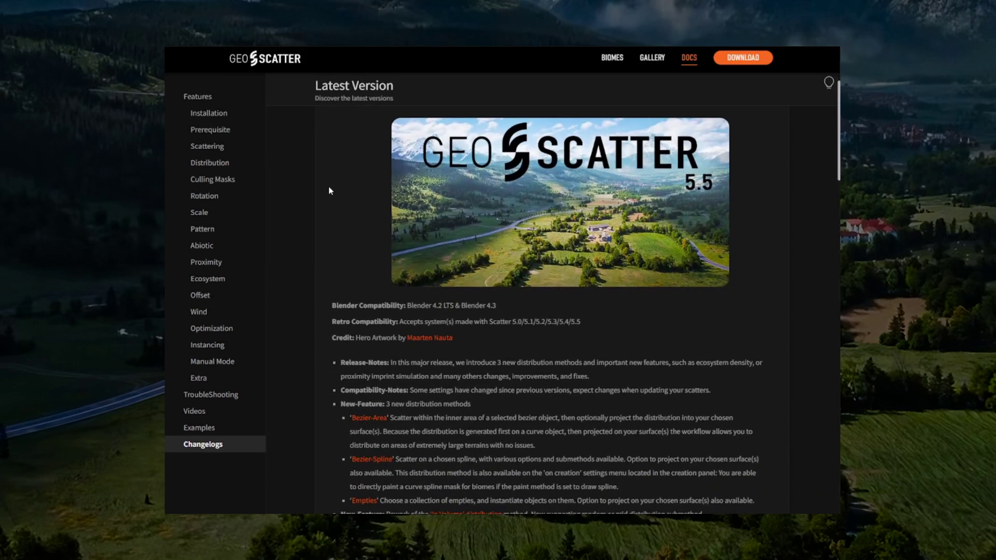
scroll(329, 186, up, 1)
scroll(835, 181, down, 6)
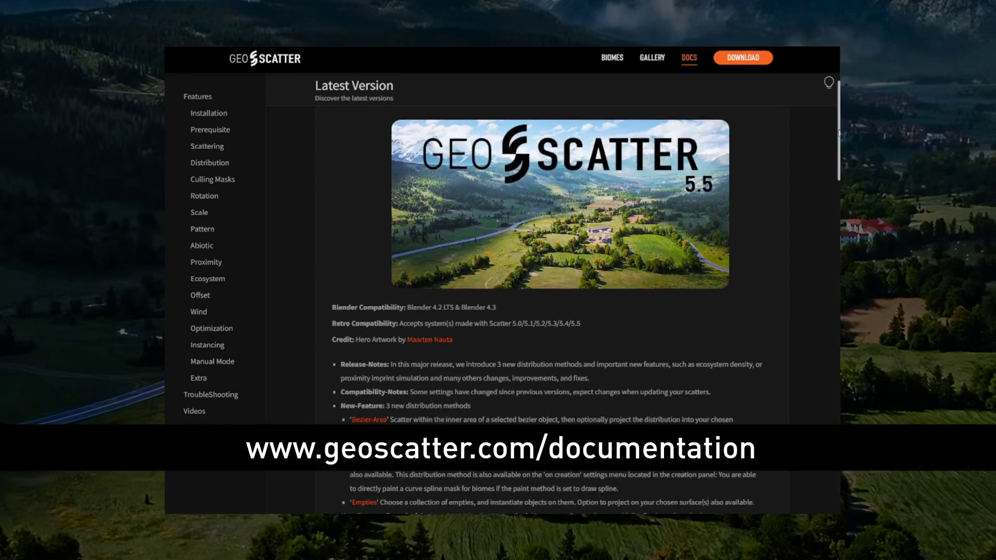
drag(835, 182, 818, 439)
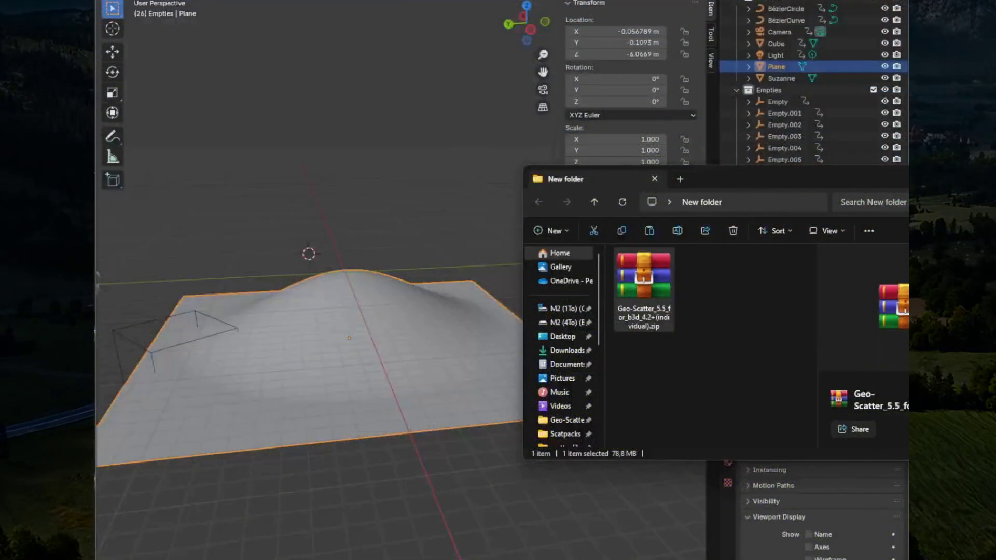
- Install the Geo-Scatter 5.5 zip for Blender 4.2+ from disk into the User Default repository with the add-on enabled
click(745, 394)
drag(669, 301, 448, 289)
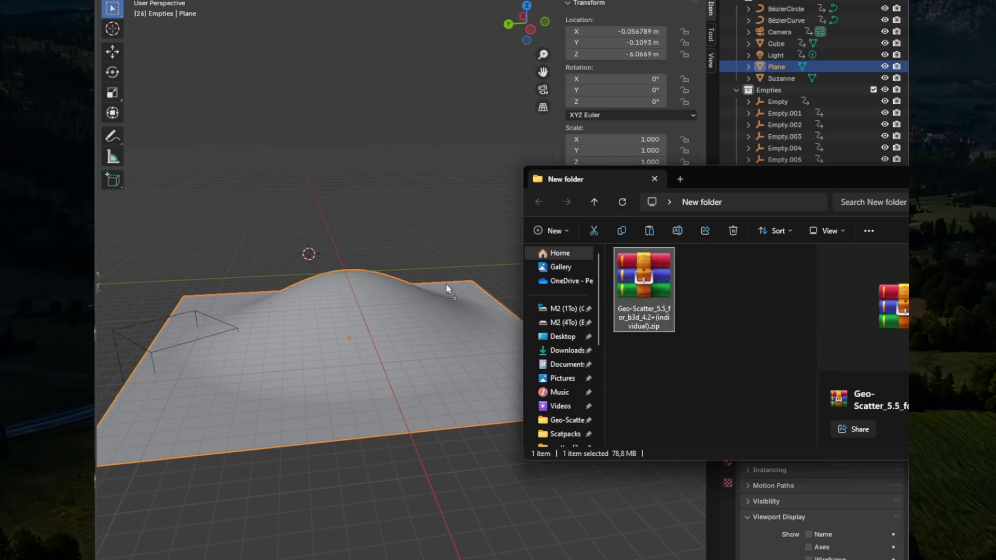
drag(338, 227, 334, 224)
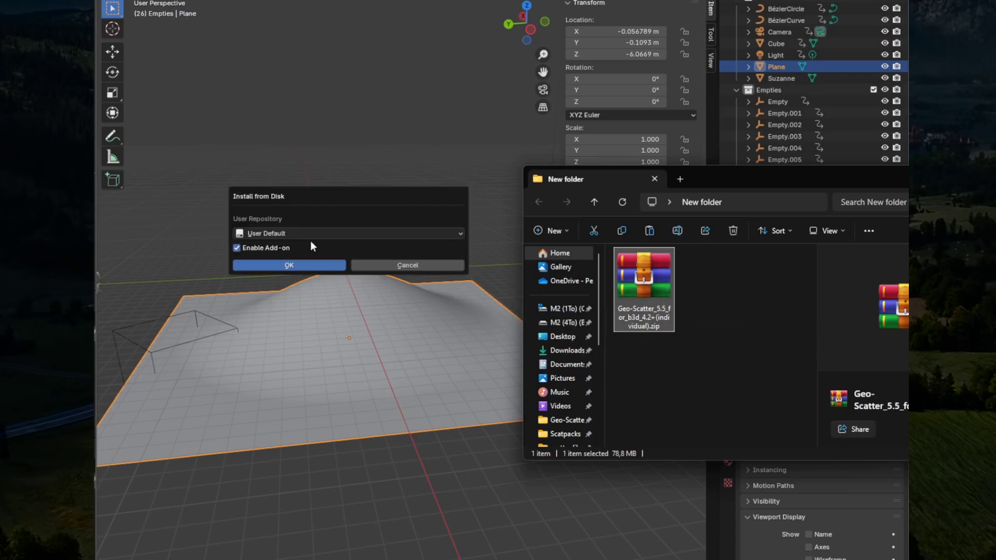
click(304, 264)
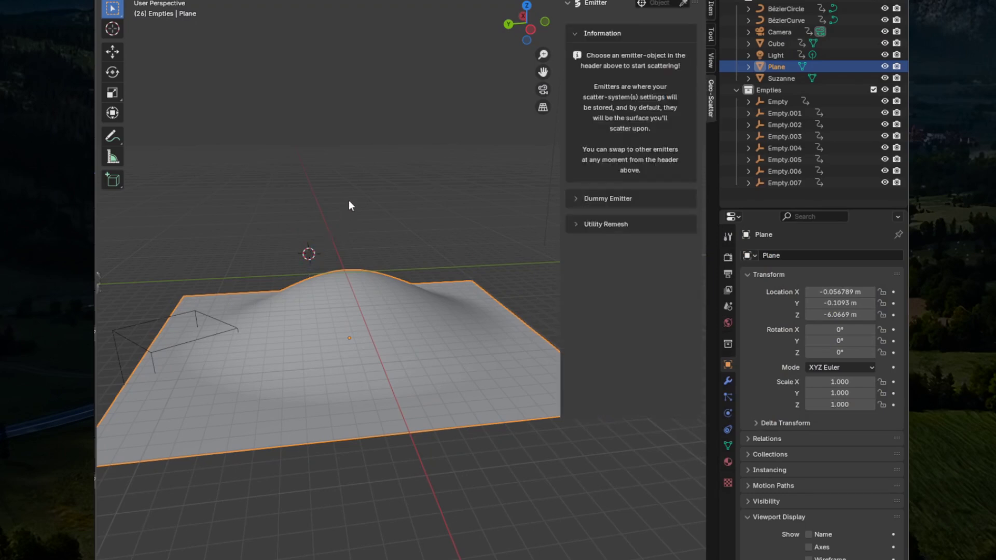
- Pick the Plane as the emitter object and add a scatter system to its system list
click(684, 3)
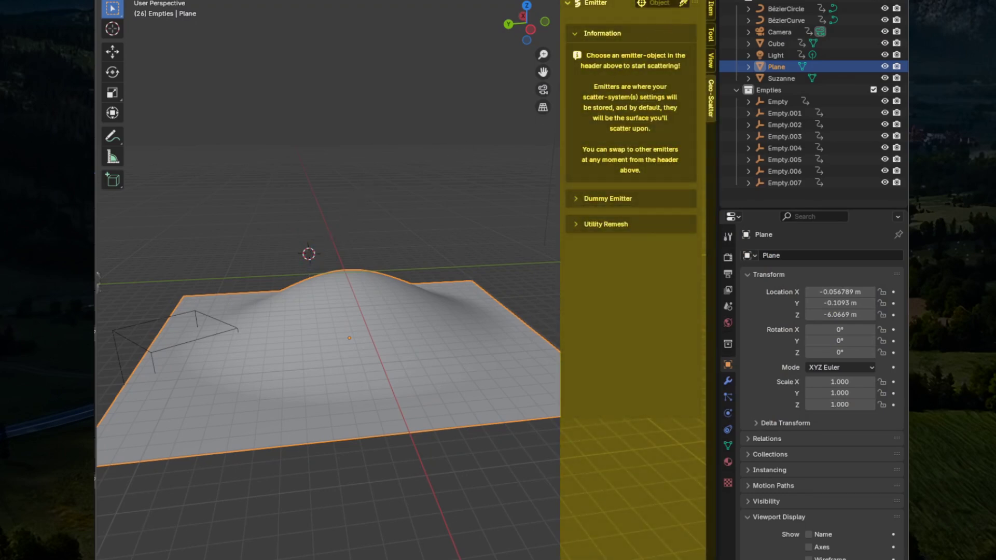
click(355, 302)
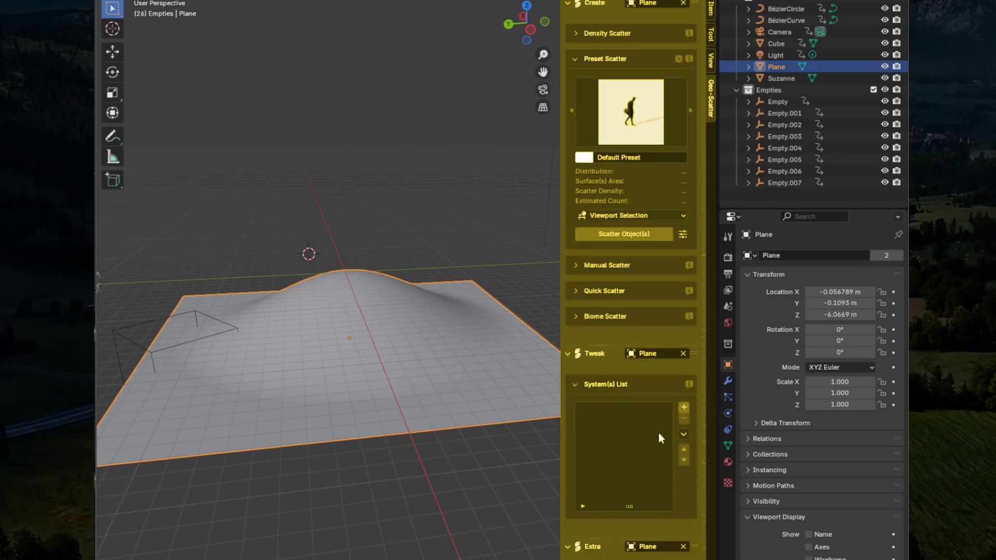
scroll(658, 433, down, 6)
click(684, 271)
click(684, 272)
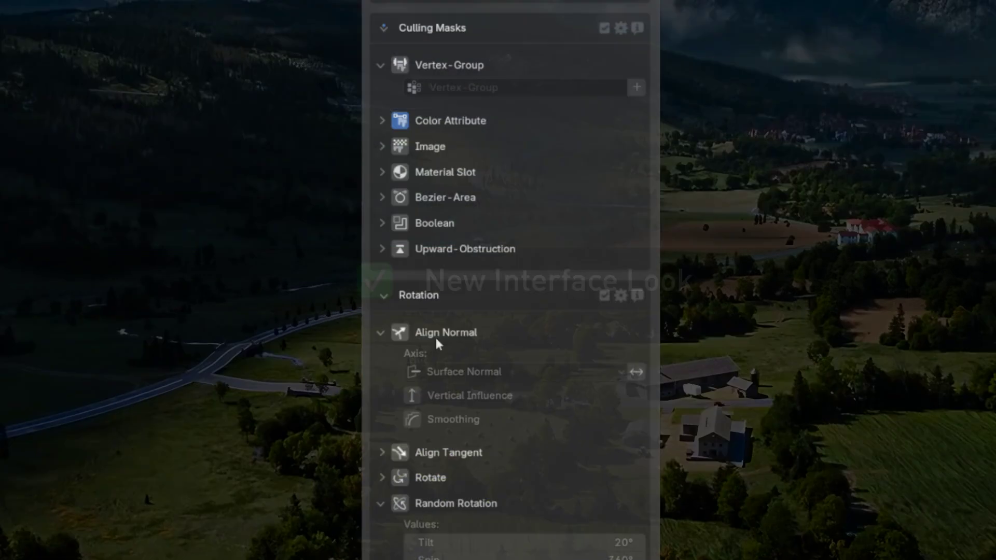
- Toggle Align Normal in the rotation settings and expand the Pattern settings
click(399, 76)
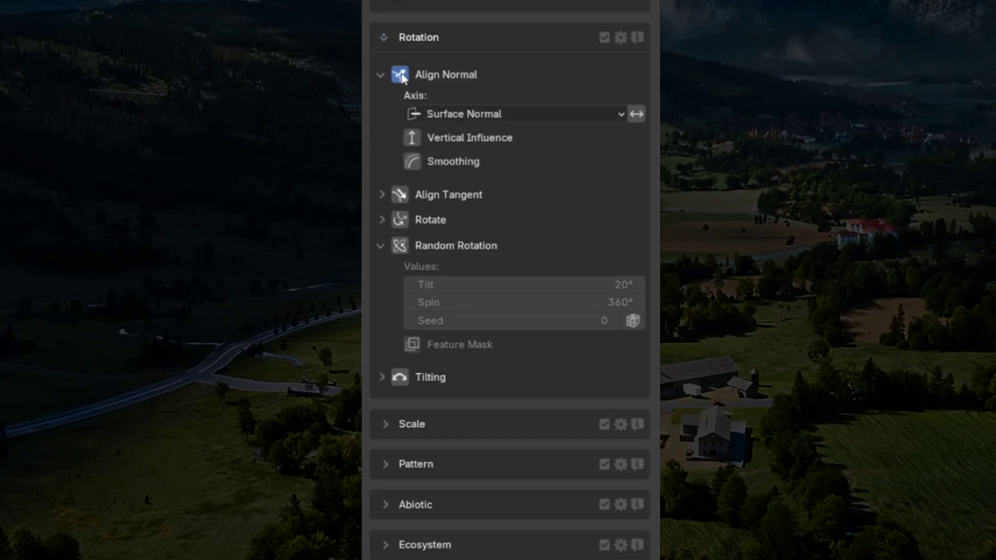
click(399, 75)
scroll(452, 228, down, 1)
scroll(457, 207, down, 8)
click(418, 174)
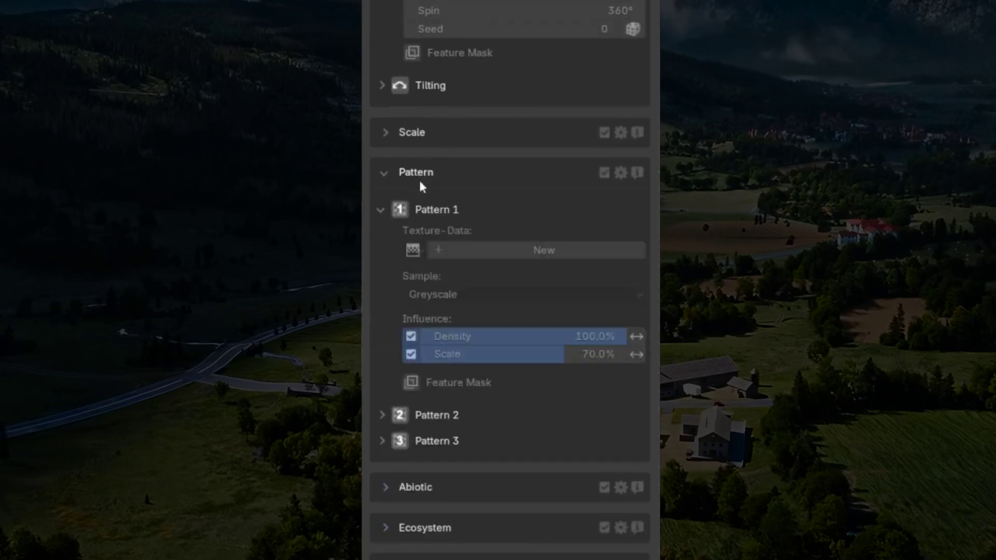
- Enable Object Repel 2 in the Proximity settings with Imprint Simulation and its Fade Away Effect
scroll(487, 156, down, 6)
click(405, 347)
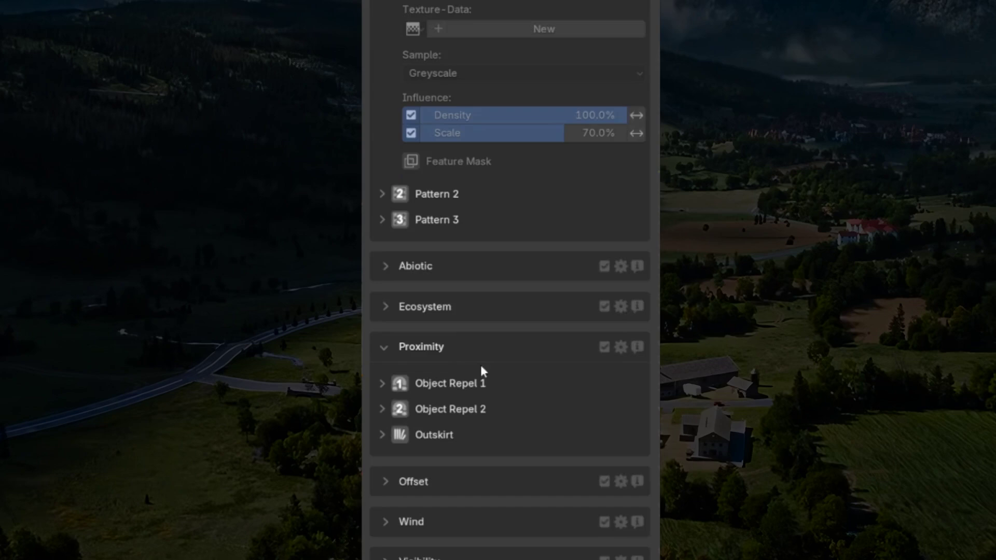
scroll(441, 311, down, 5)
click(386, 277)
scroll(429, 308, down, 5)
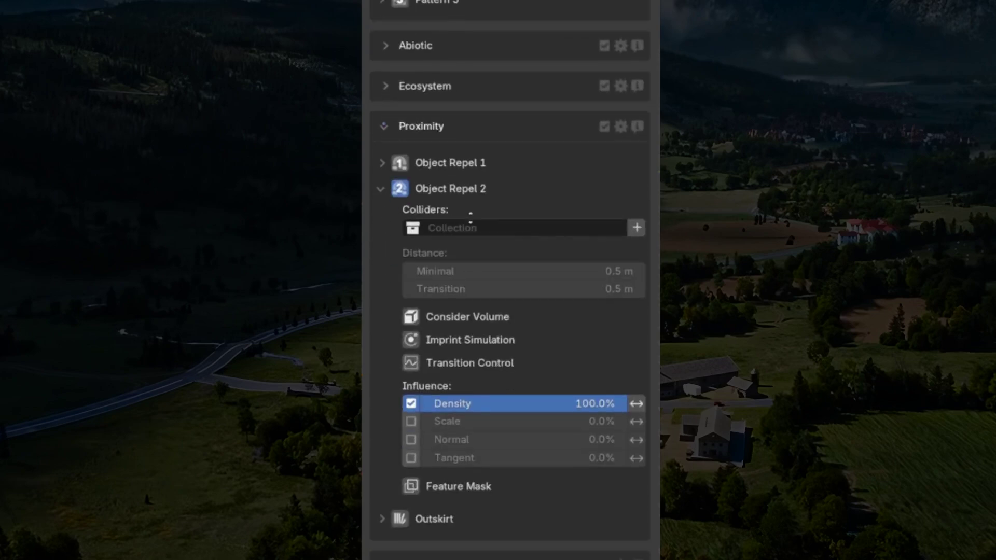
click(414, 283)
click(432, 303)
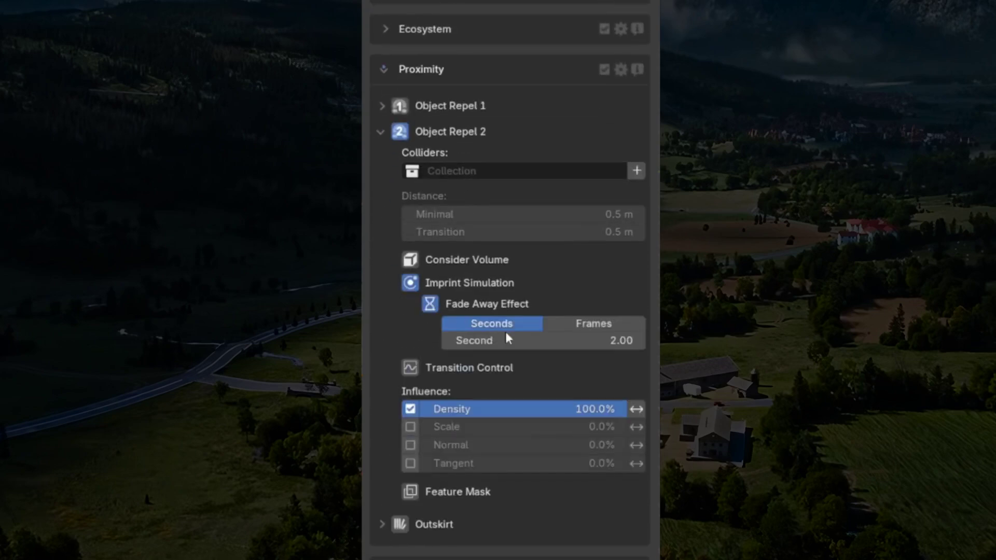
- Turn off the use of toggle buttons with icons in the Geo-Scatter interface preferences
click(310, 223)
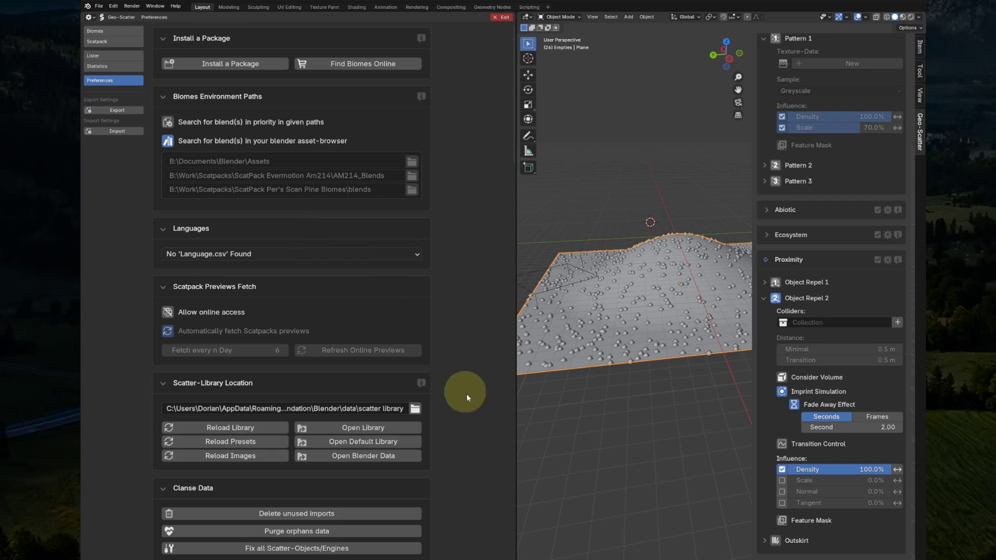
scroll(466, 394, down, 12)
scroll(441, 290, down, 10)
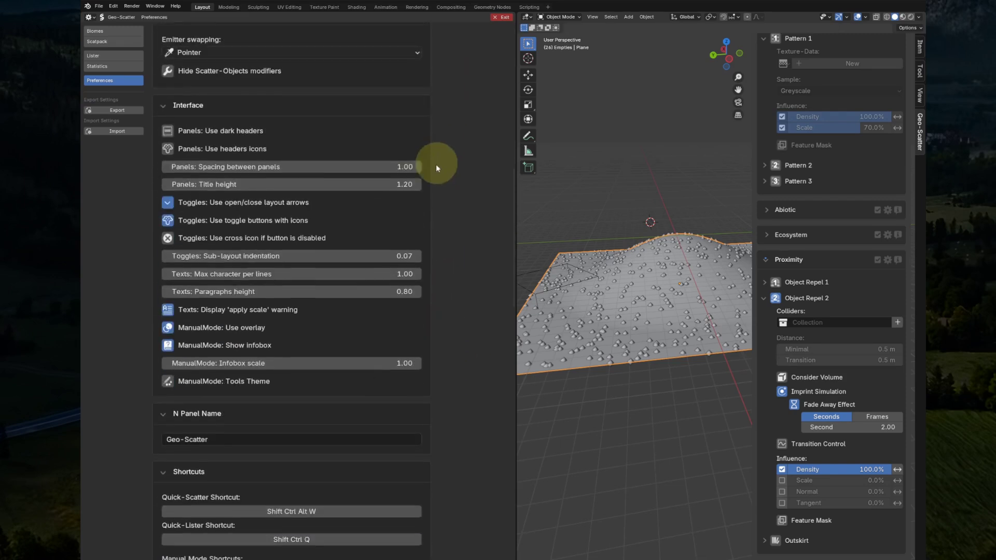
click(173, 221)
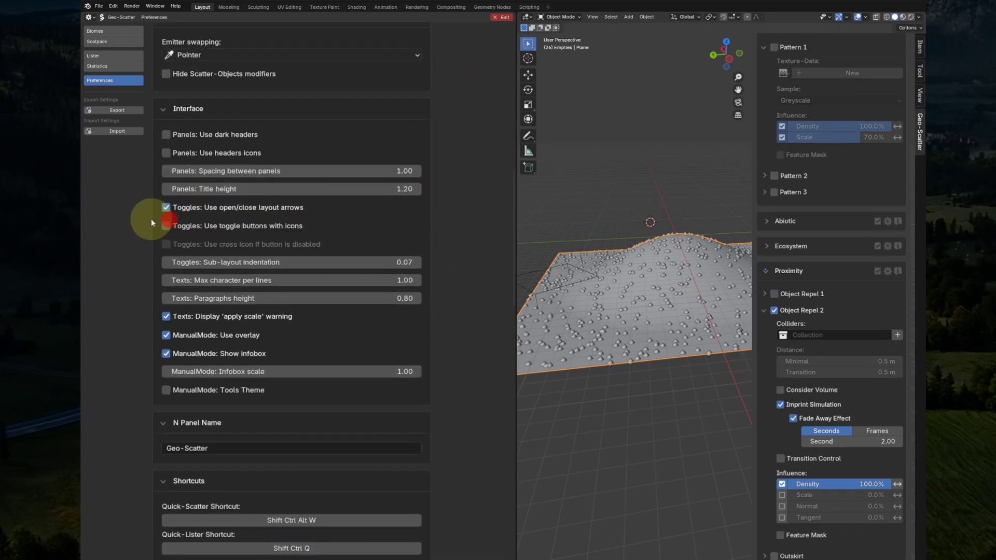
scroll(776, 375, down, 6)
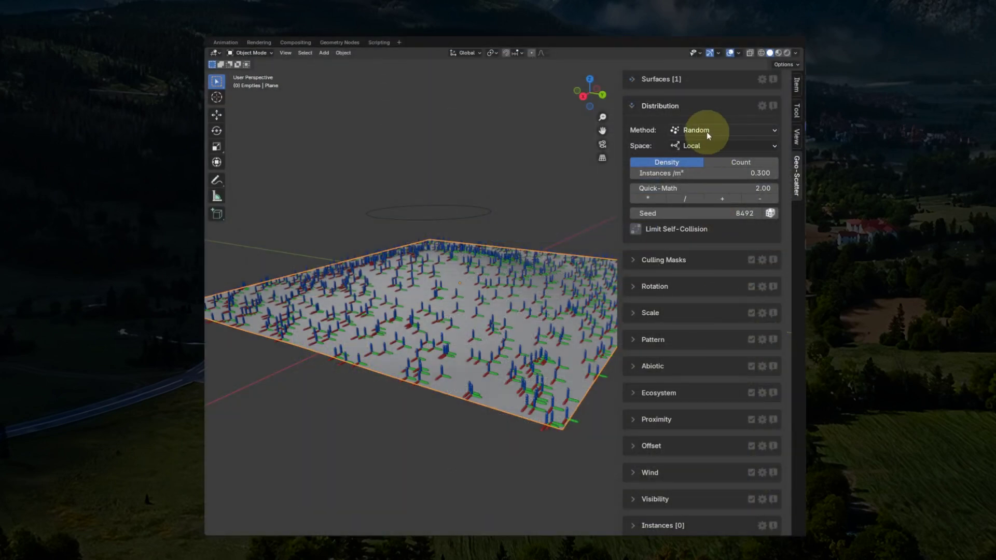
- Set the distribution method to Bezier-Area and pick the BézierCircle as its Bezier object
click(707, 131)
click(710, 268)
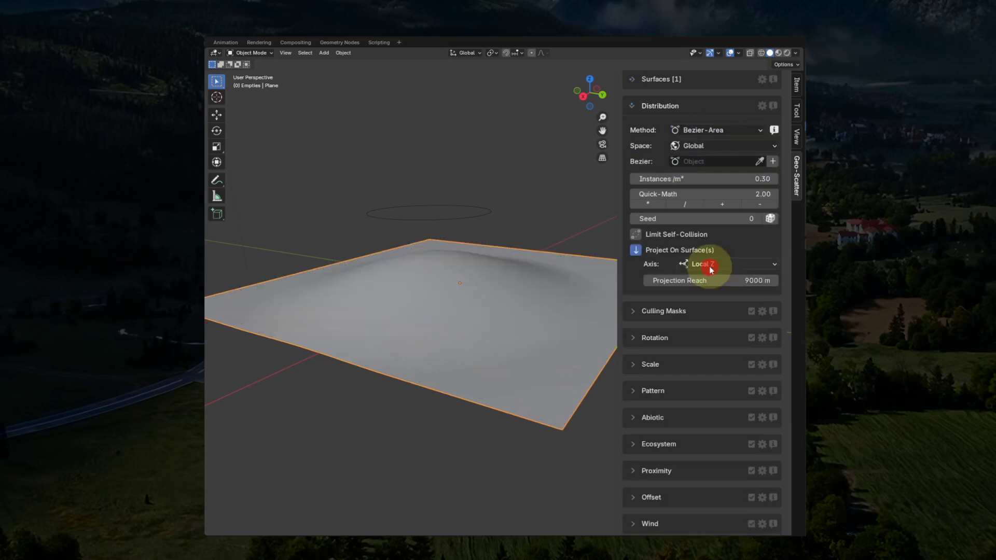
click(760, 162)
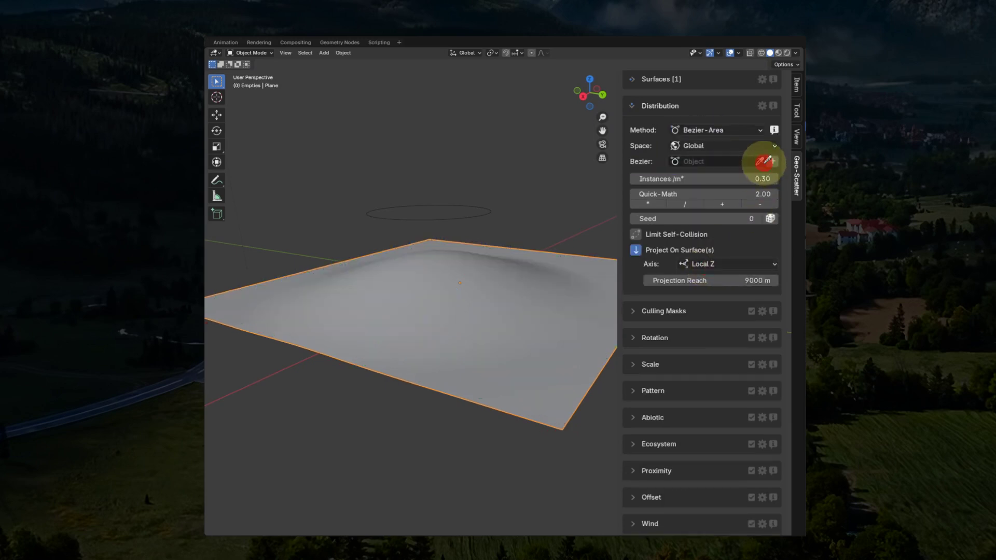
click(499, 208)
- Move the Bézier circle across the terrain and raise it above the surface
click(494, 214)
key(g)
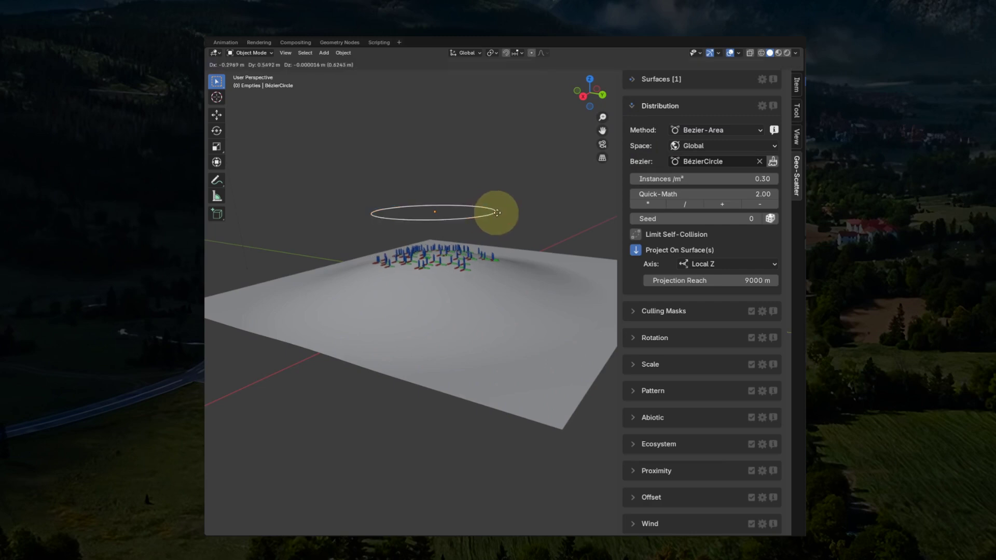
click(567, 208)
scroll(541, 235, up, 4)
key(g)
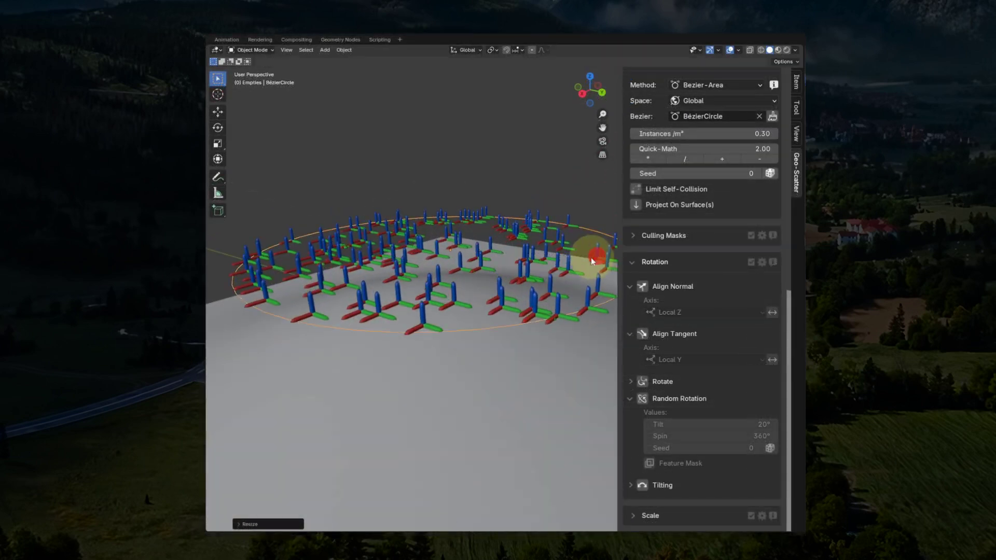
click(580, 224)
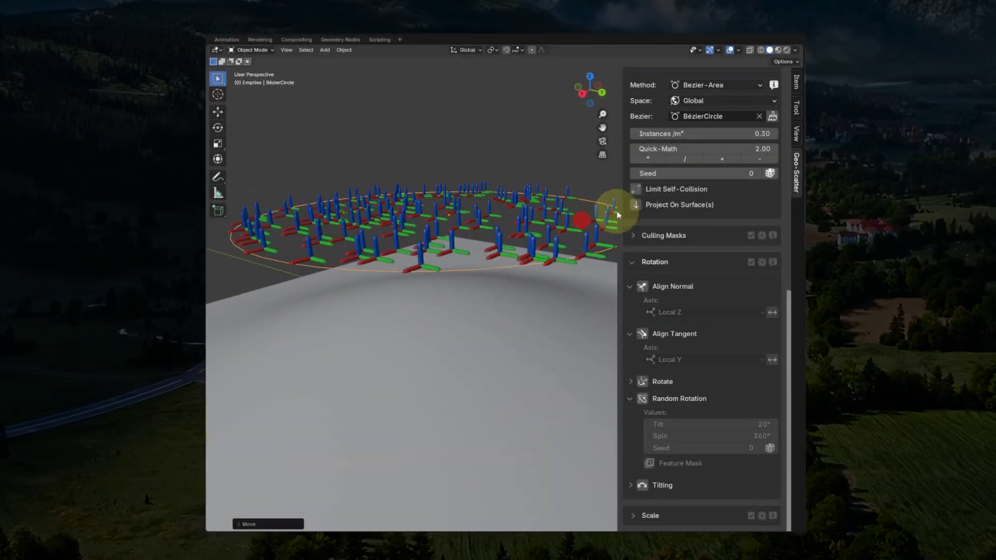
- Enable Project On Surface(s) for the scatter and set the projection axis to Global Z
click(636, 204)
scroll(509, 249, down, 3)
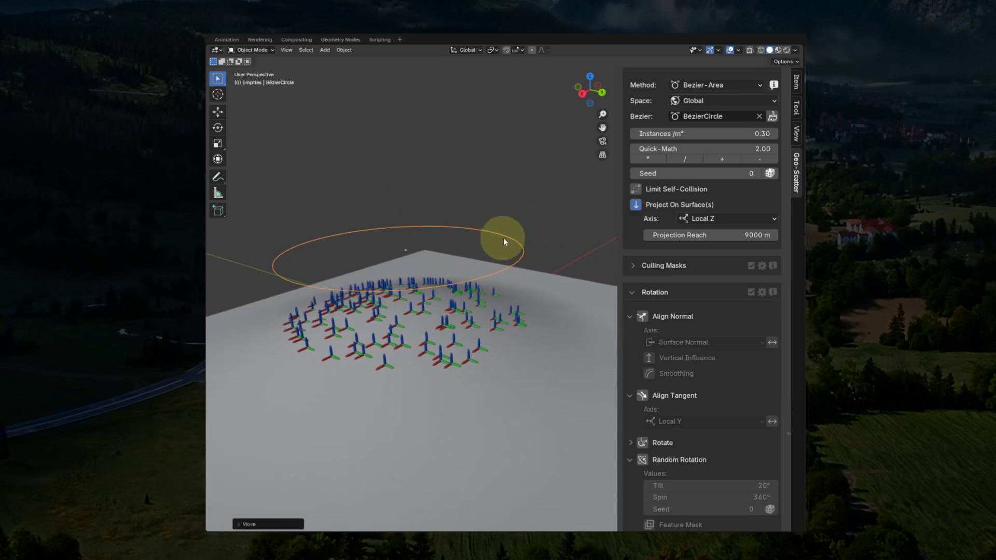
click(696, 222)
click(698, 236)
- Move and tilt the Bézier circle above the terrain with the Global Z projection
click(434, 221)
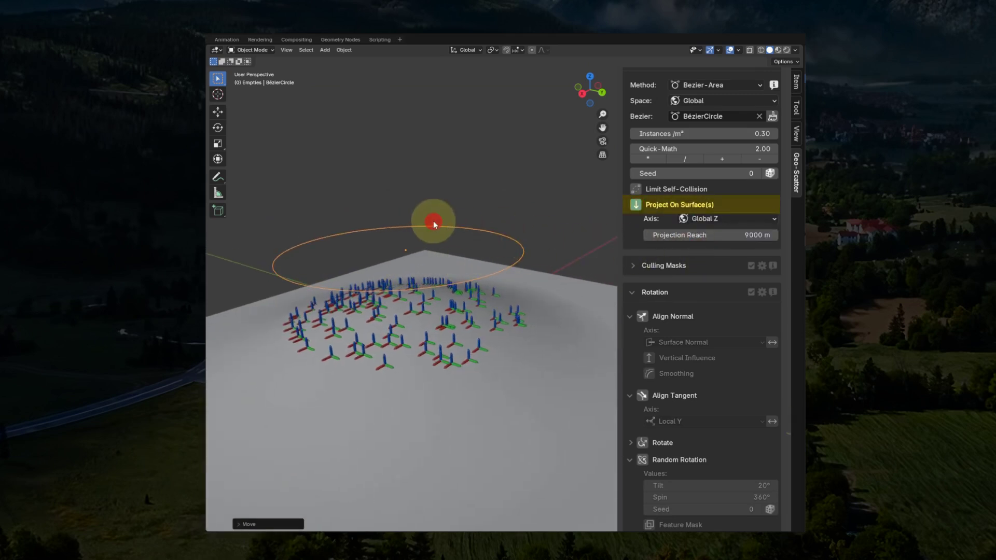
drag(431, 223, 490, 198)
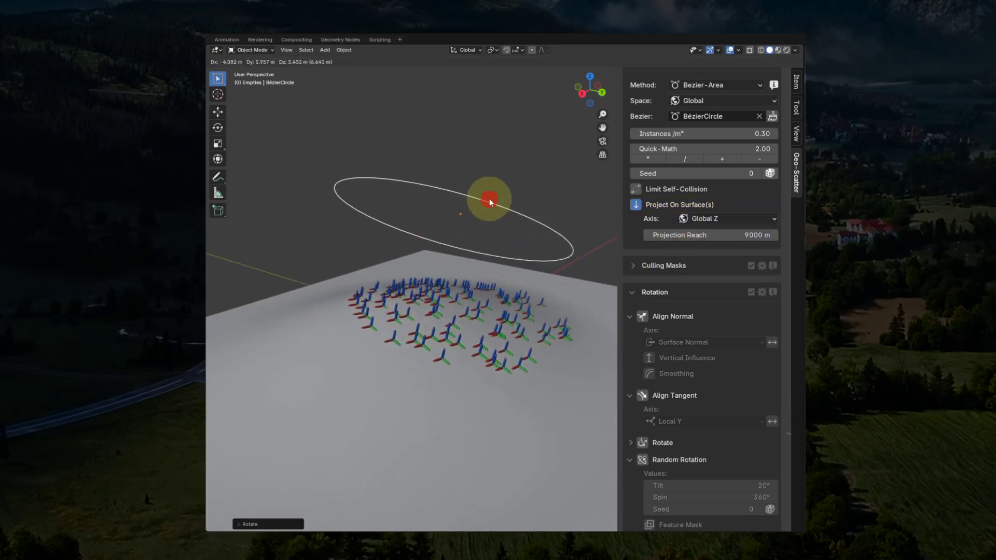
key(r)
click(564, 239)
- Set the projection axis to Local Z, then freely rotate and move the Bézier circle above the terrain
click(726, 219)
click(698, 210)
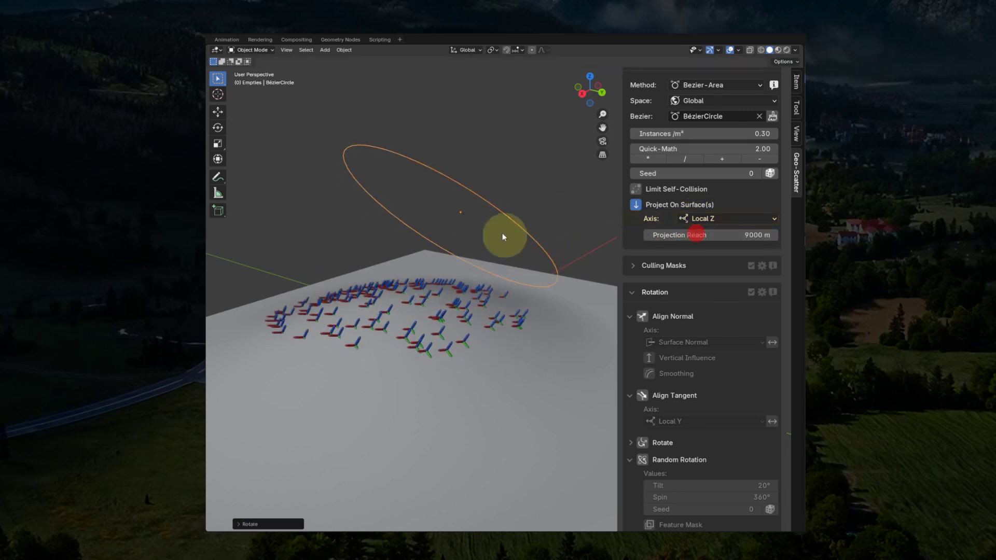
drag(507, 234, 520, 225)
key(r)
key(r)
click(439, 211)
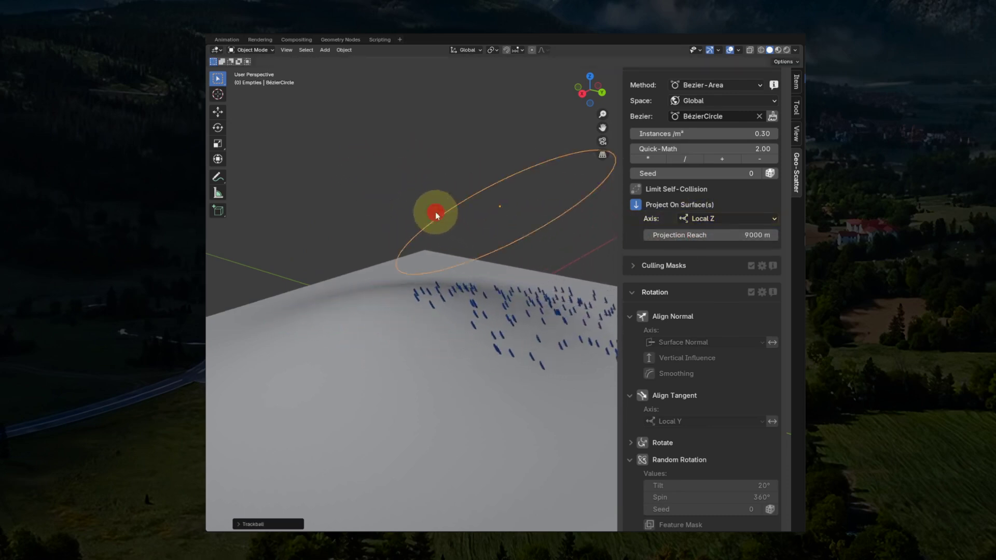
mouse_move(439, 211)
mouse_down()
mouse_move(407, 198)
mouse_move(423, 182)
mouse_move(412, 192)
mouse_move(434, 208)
mouse_up()
- Enable Align Normal on the Surface Normal axis and Align Tangent on the Local Y axis for the instances
scroll(705, 337, down, 6)
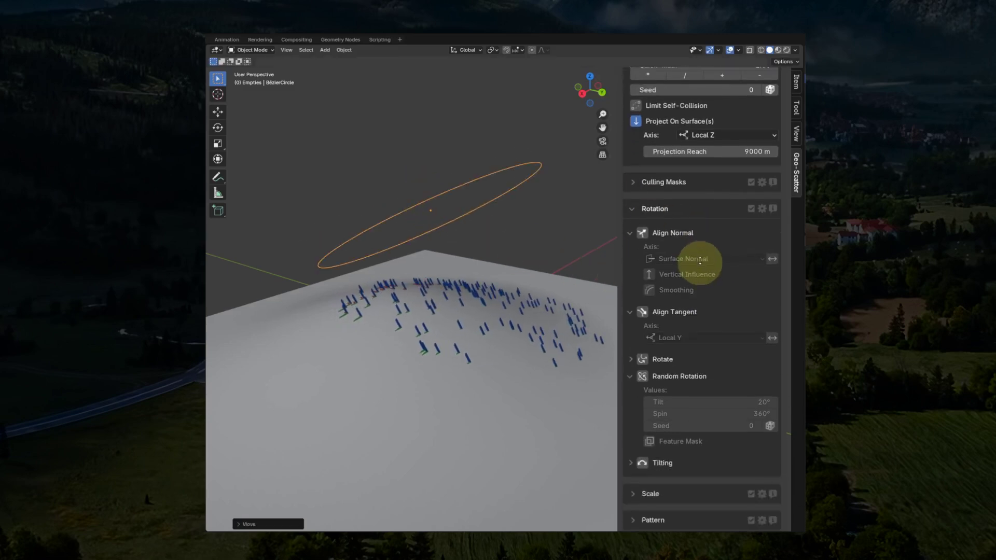
click(643, 174)
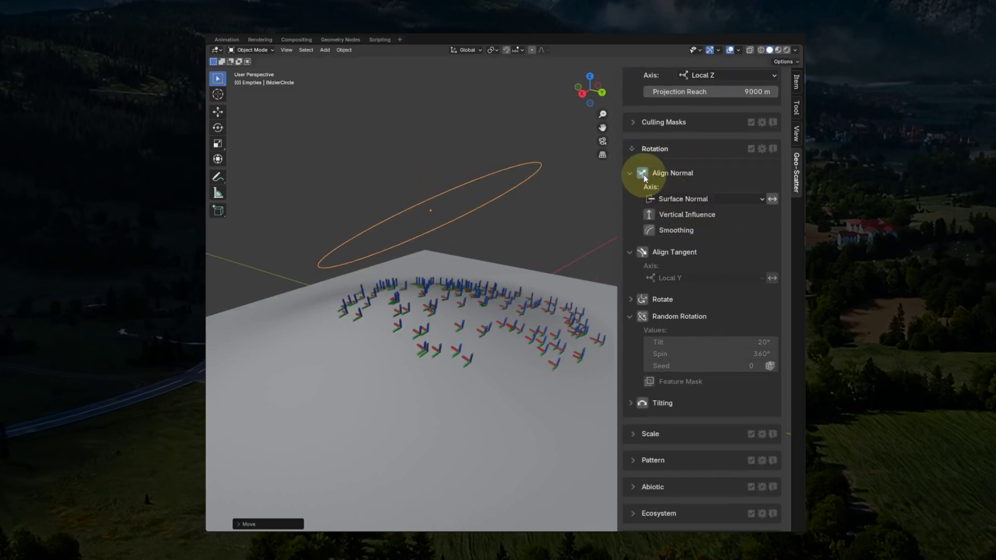
click(643, 253)
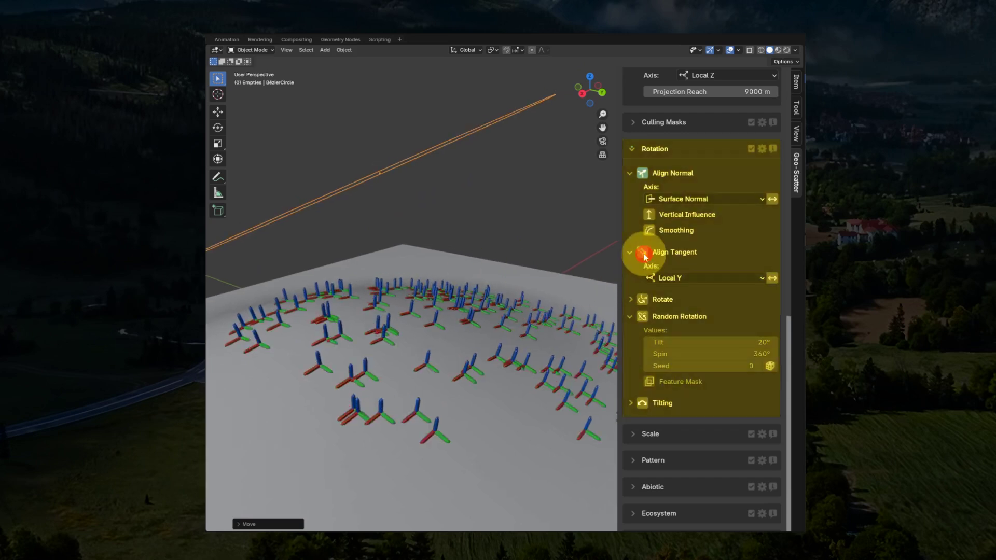
middle_drag(597, 265, 510, 293)
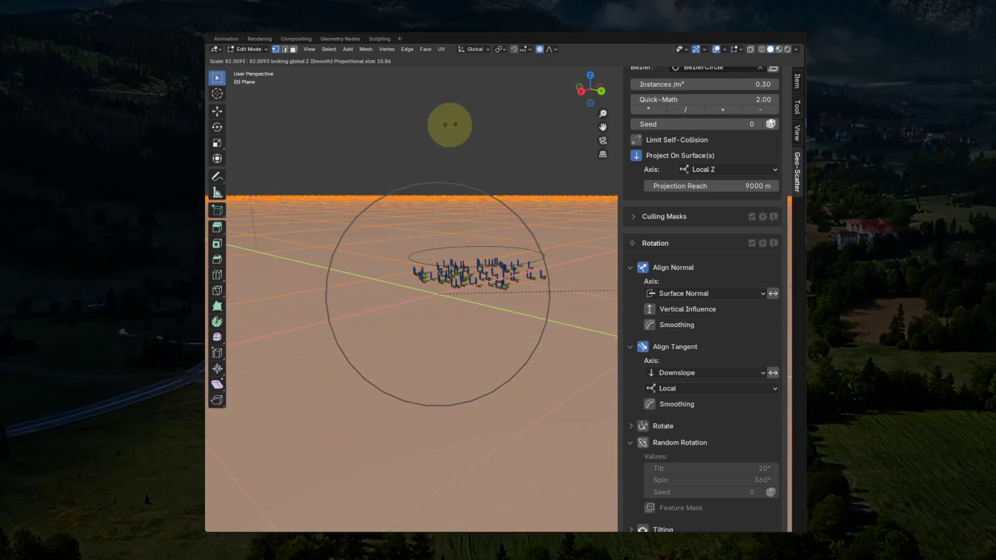
- Scale the plane's mesh about 82 times with global Z locked and return to Object Mode
click(443, 183)
key(Tab)
- Move the Bézier circle across the enlarged plane and resize it
click(517, 254)
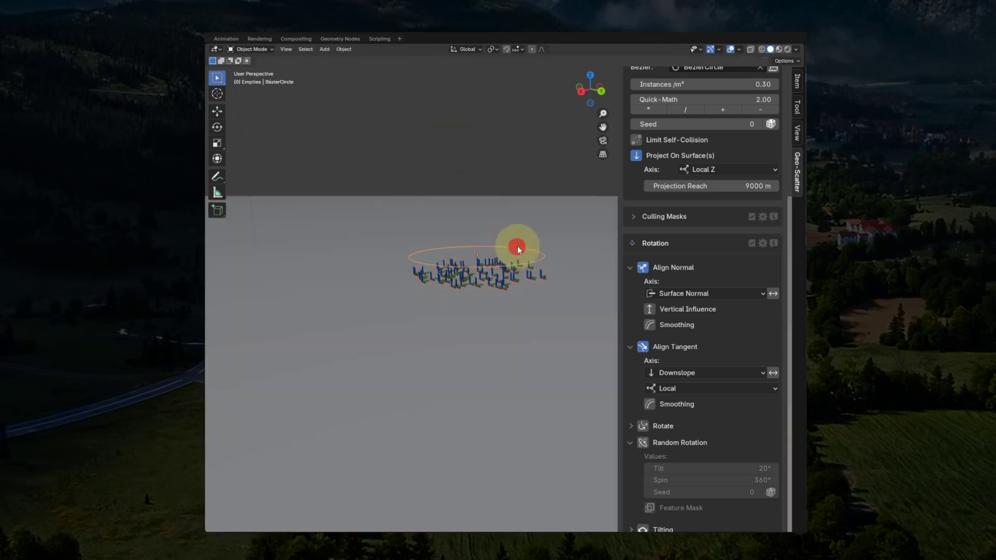
key(g)
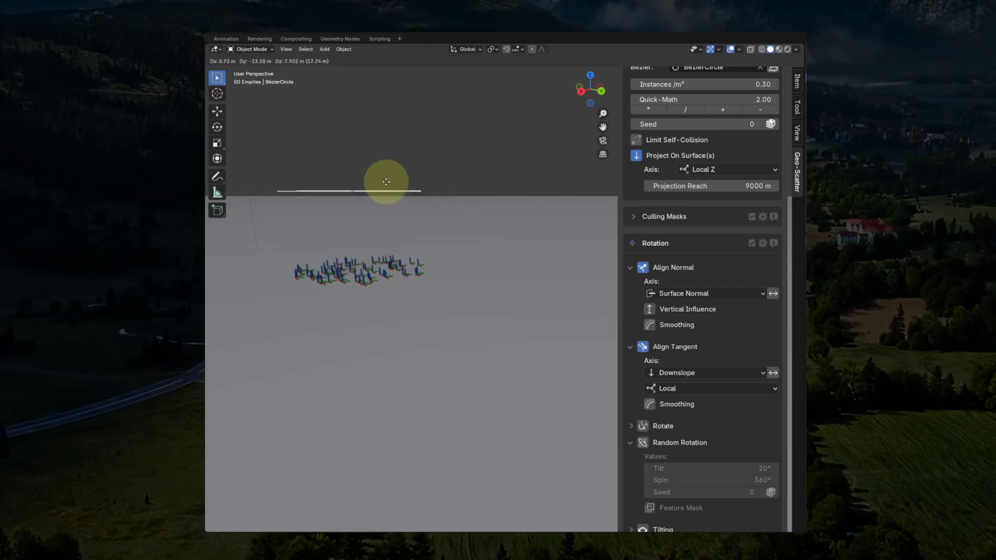
click(488, 186)
key(s)
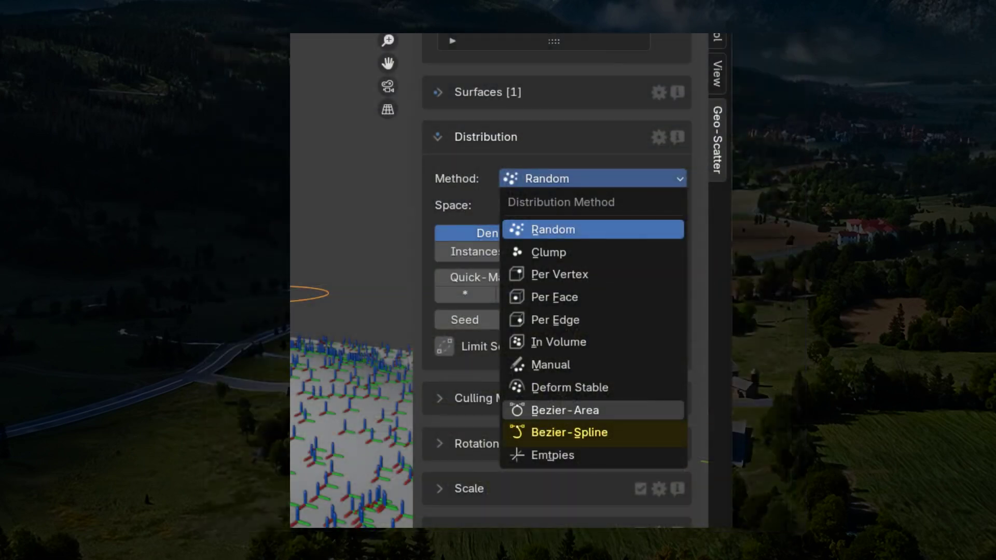
- Switch the distribution method to Bezier-Spline, using the spiral curve as its Bezier object at a density of 1.15 instances per metre
click(566, 410)
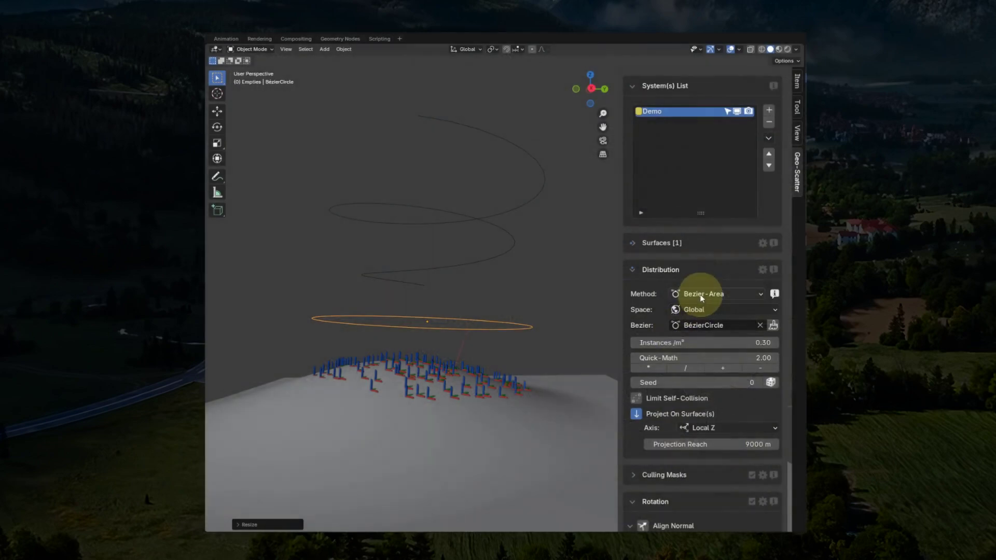
click(702, 295)
click(711, 443)
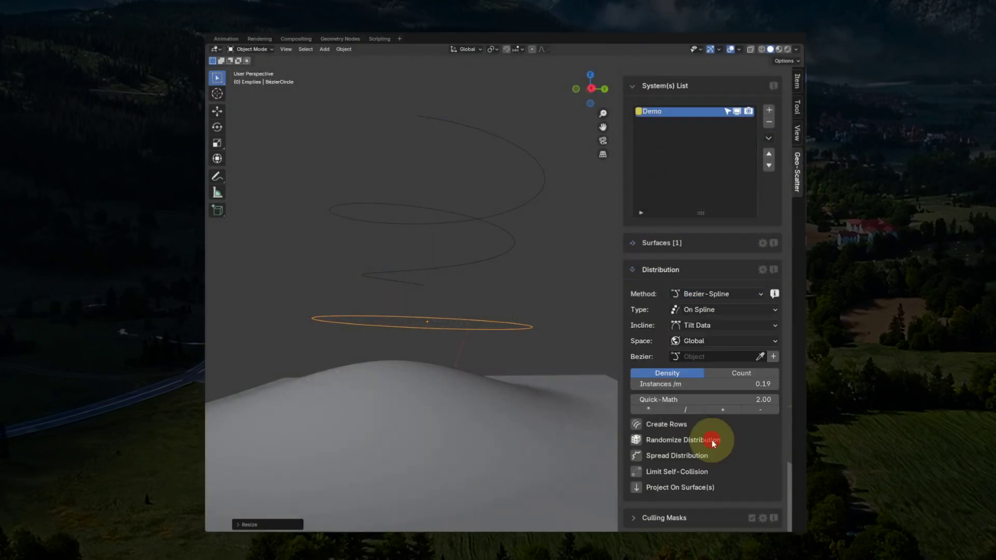
click(760, 356)
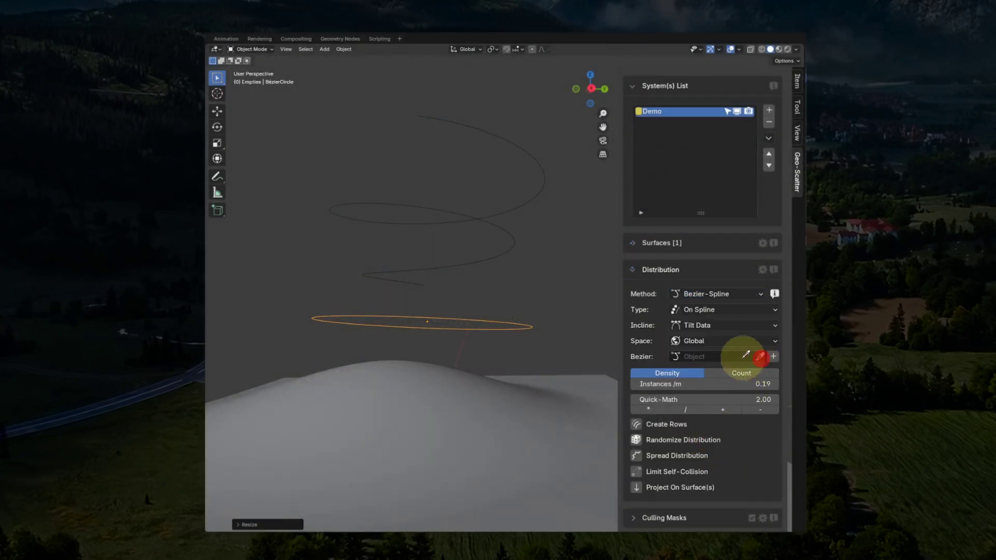
click(514, 237)
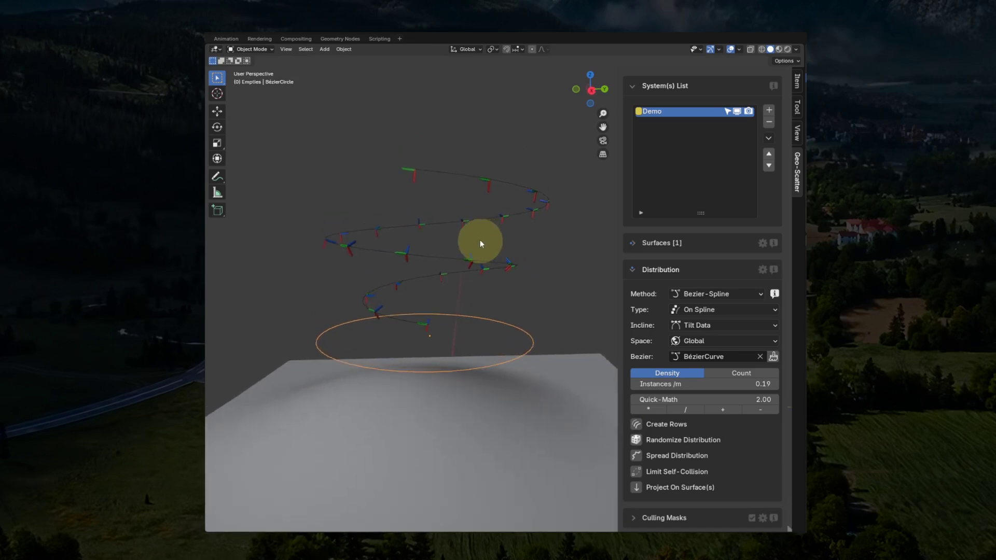
scroll(481, 240, up, 5)
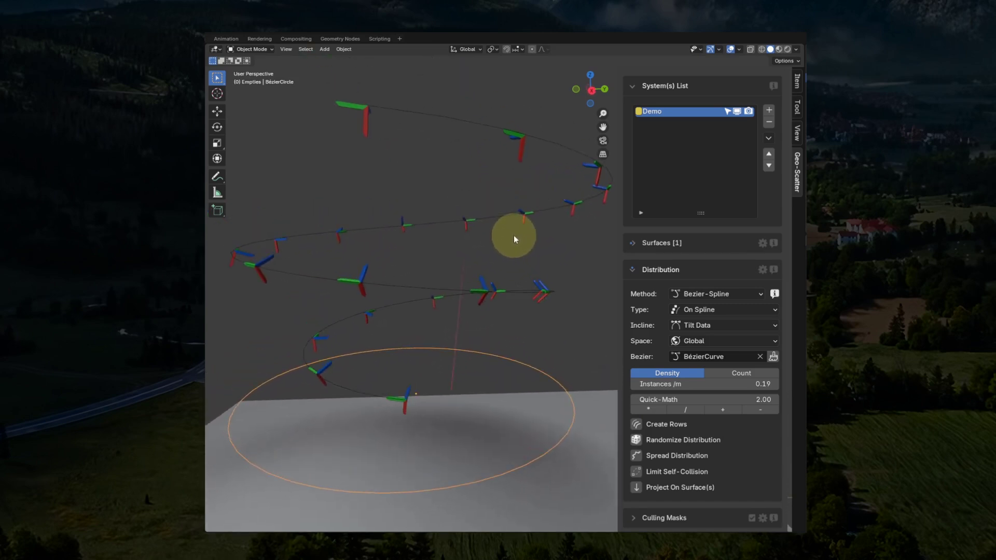
drag(659, 384, 675, 382)
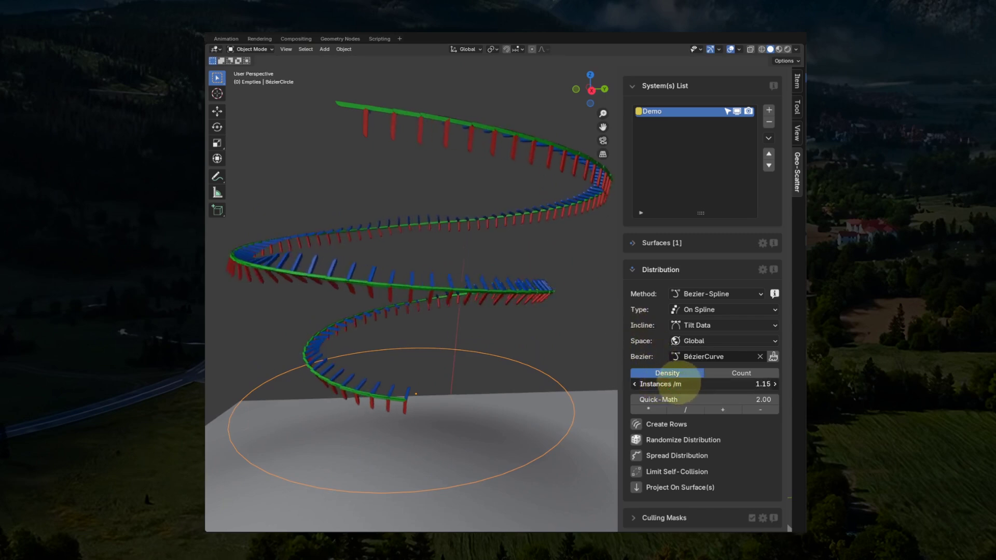
- Change the spline distribution type to Pathway Area and widen the pathway to 3.73 m
click(710, 311)
click(710, 354)
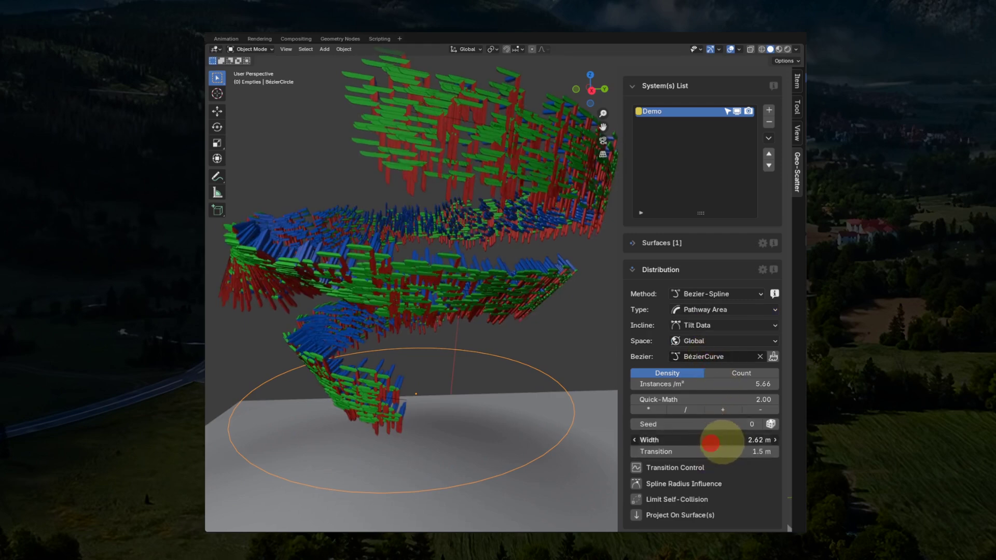
drag(711, 443, 741, 445)
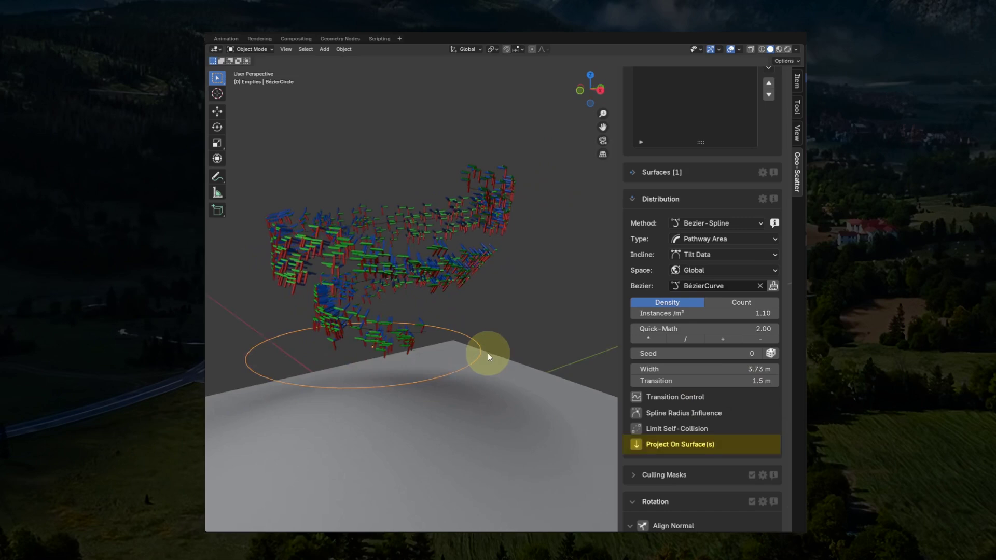
- Project the pathway instances onto the terrain surface along Local Z and move the spiral curve above it
click(637, 444)
middle_drag(529, 438, 448, 385)
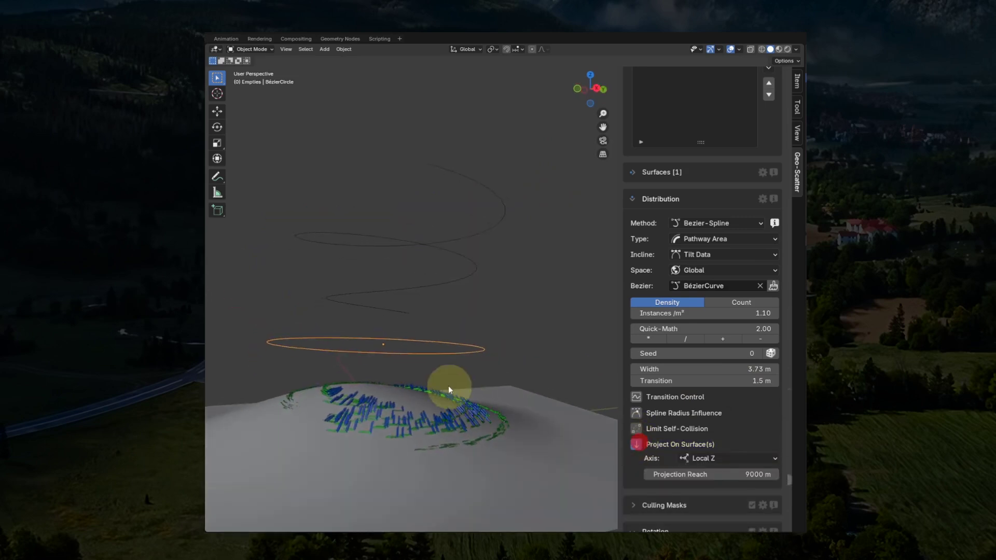
mouse_move(465, 277)
mouse_down()
mouse_move(498, 267)
mouse_move(492, 283)
mouse_move(477, 282)
mouse_up()
- Toggle Align Normal for the projected pathway instances and move the spiral curve again
scroll(690, 329, down, 8)
click(644, 356)
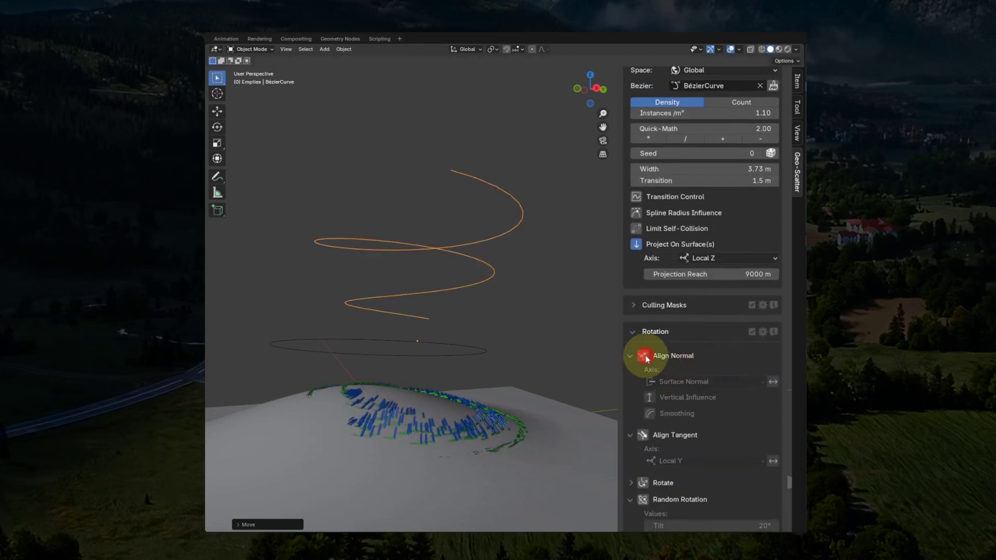
click(646, 356)
middle_drag(456, 310, 420, 327)
key(g)
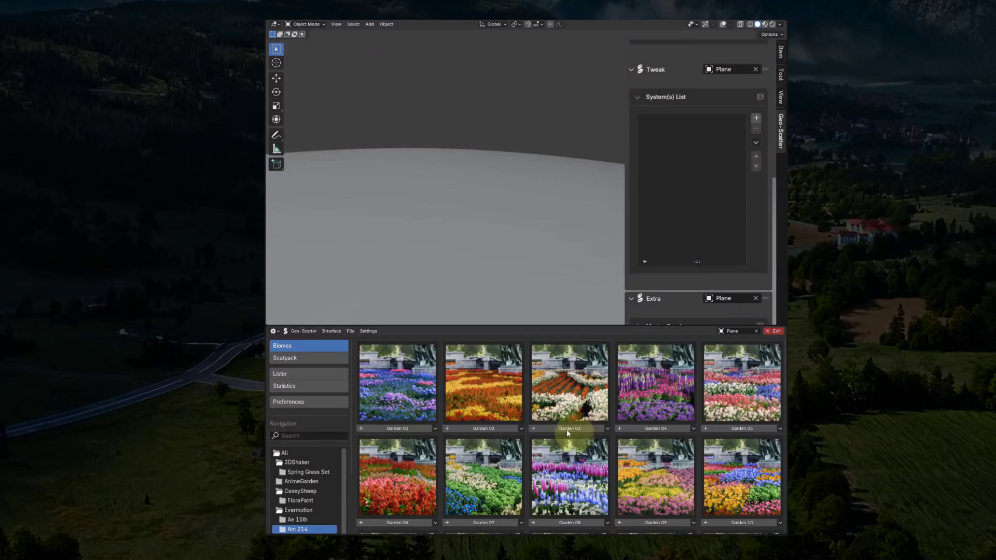
- Choose a Bezier mask type for future scatters and scatter the Garden 13 biome on the plane
click(369, 331)
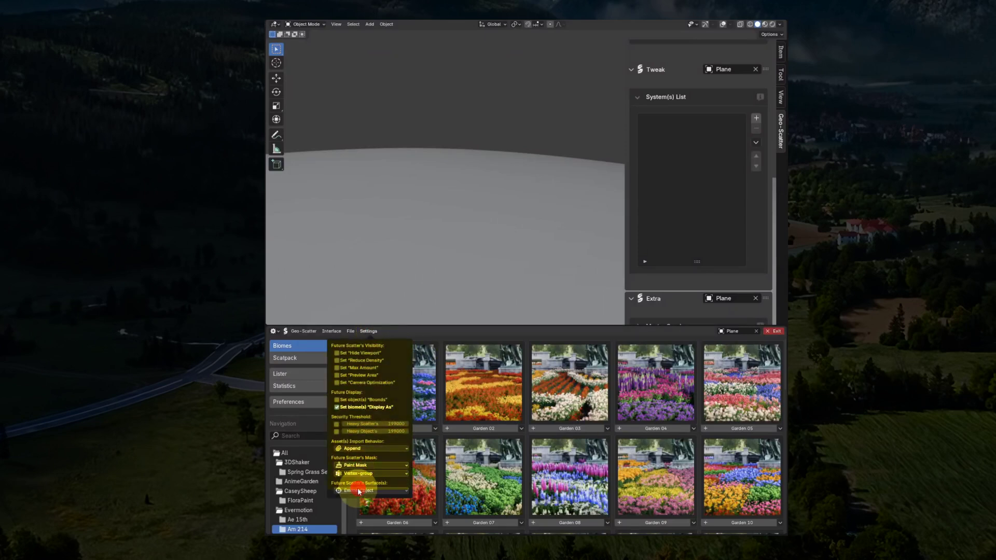
click(364, 473)
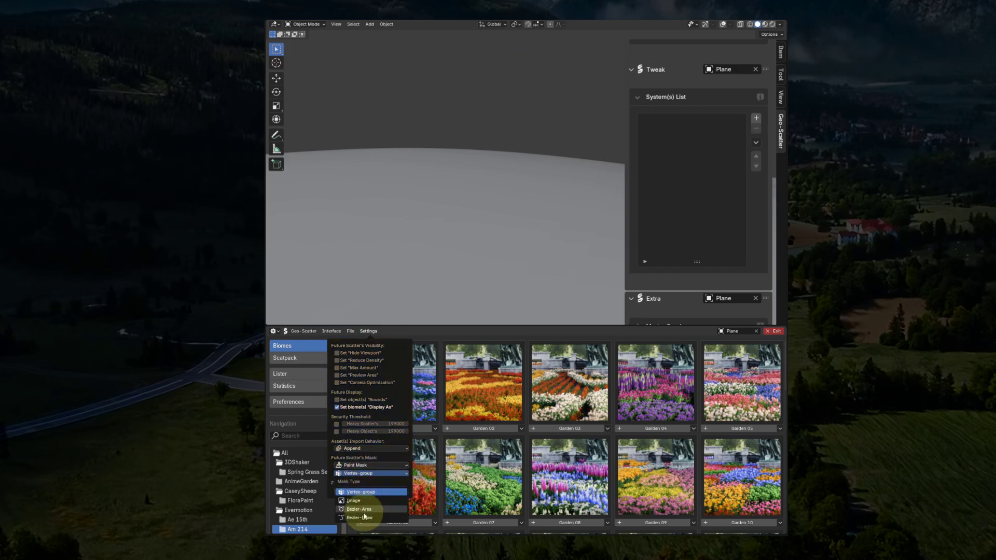
scroll(565, 477, down, 3)
click(560, 523)
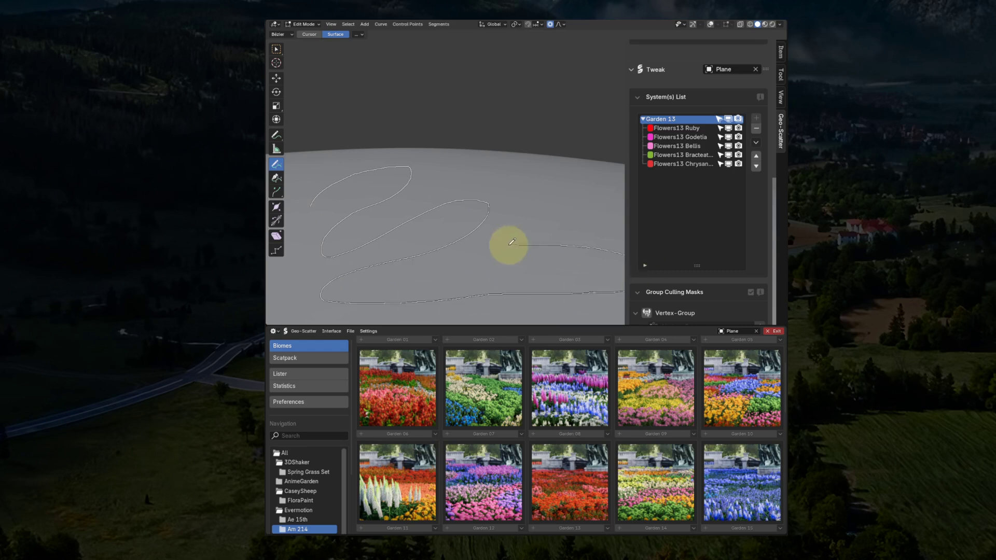
- Draw a winding mask curve across the plane for the Garden 13 biome, then adjust the biome's scatter settings
drag(513, 242, 513, 243)
scroll(722, 238, down, 10)
drag(684, 258, 726, 258)
key(z)
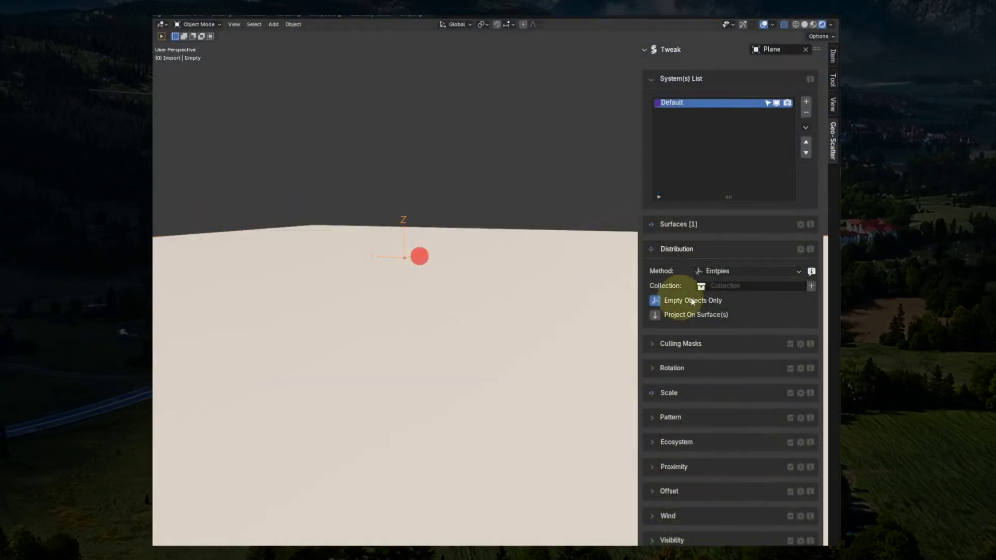
- Duplicate the scatter empties twice, placing the copies behind the existing trees on the far side of the plane
mouse_move(425, 269)
middle_down()
mouse_move(393, 264)
mouse_move(411, 265)
middle_up()
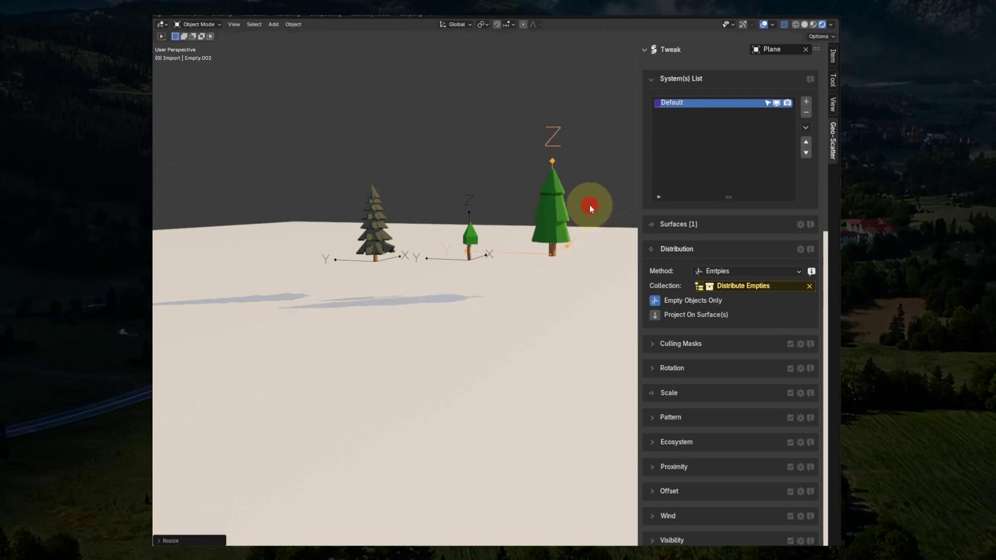
key(shift+d)
click(322, 192)
key(shift+d)
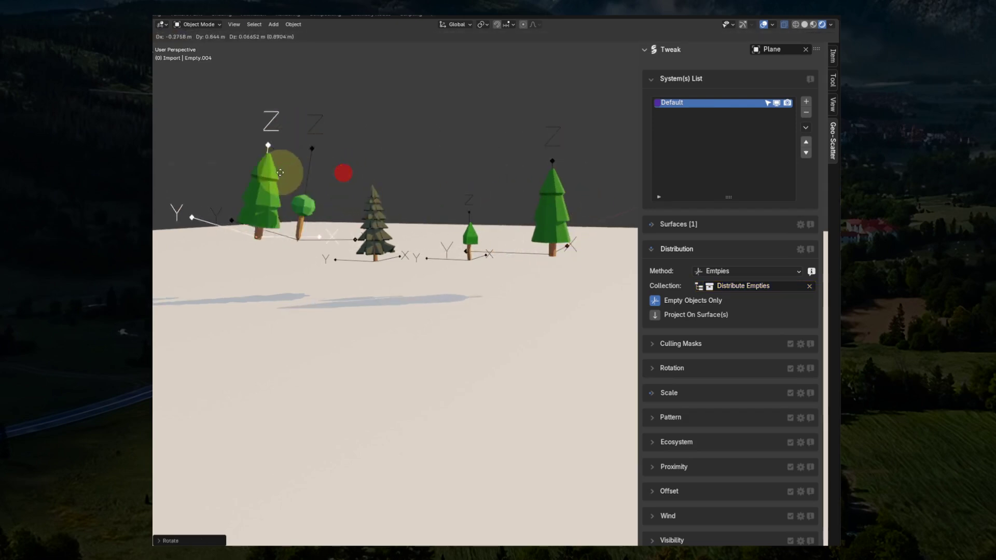
scroll(750, 462, down, 4)
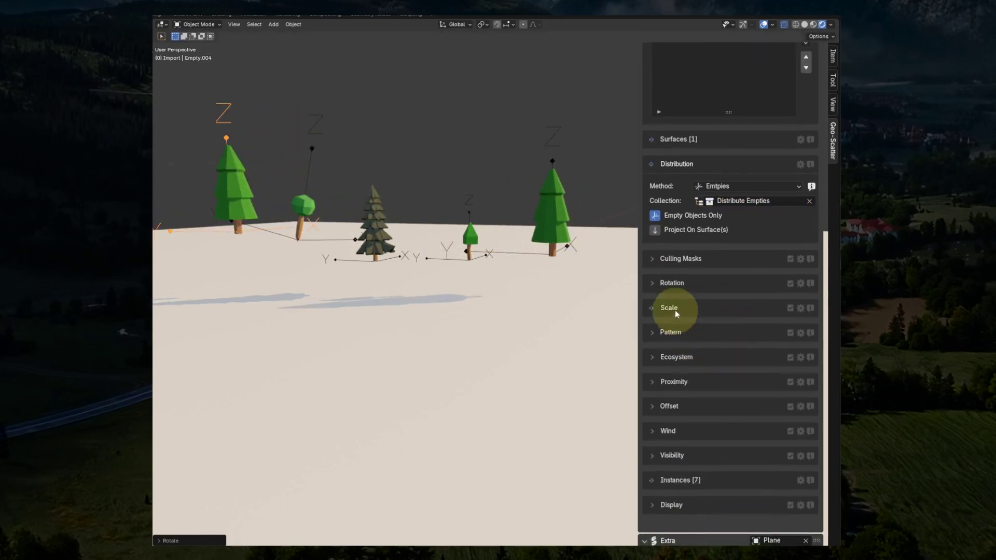
- Enable Random Rotation for the tree instances with a tilt of 29° and a spin of 360°
click(673, 307)
click(662, 346)
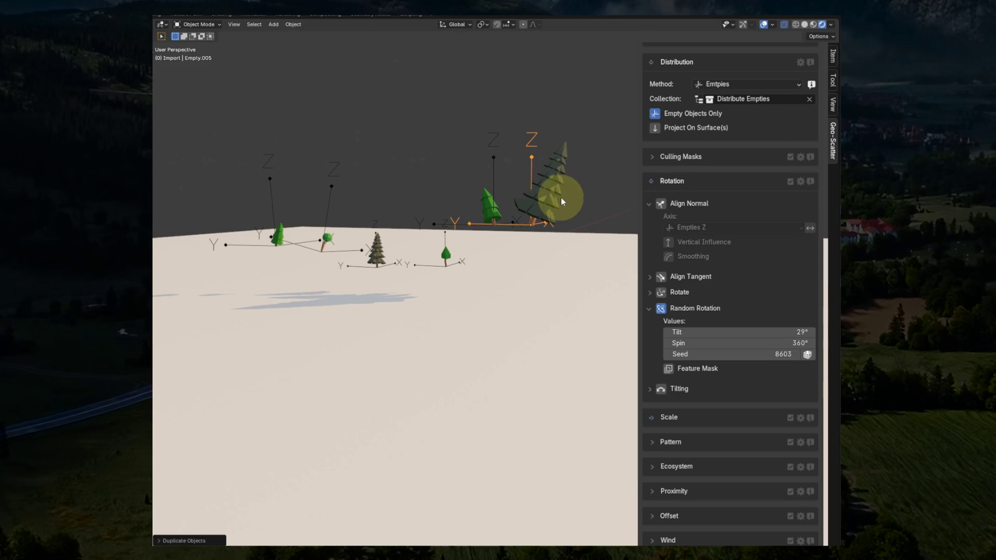
scroll(735, 196, down, 1)
scroll(685, 176, up, 2)
- Enable Project On Surface(s) along Local Z for the Empties distribution, then move and duplicate the empties
click(655, 156)
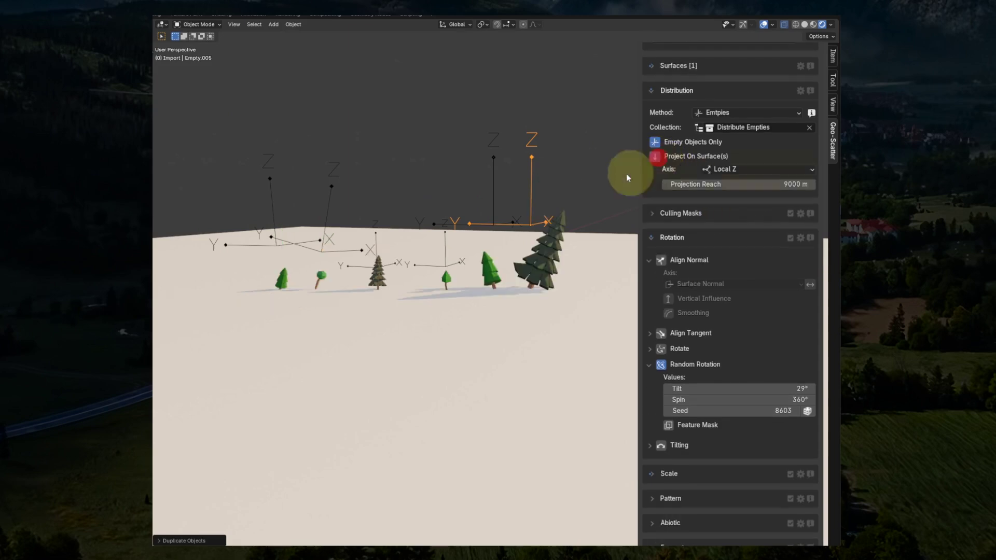
key(g)
click(541, 202)
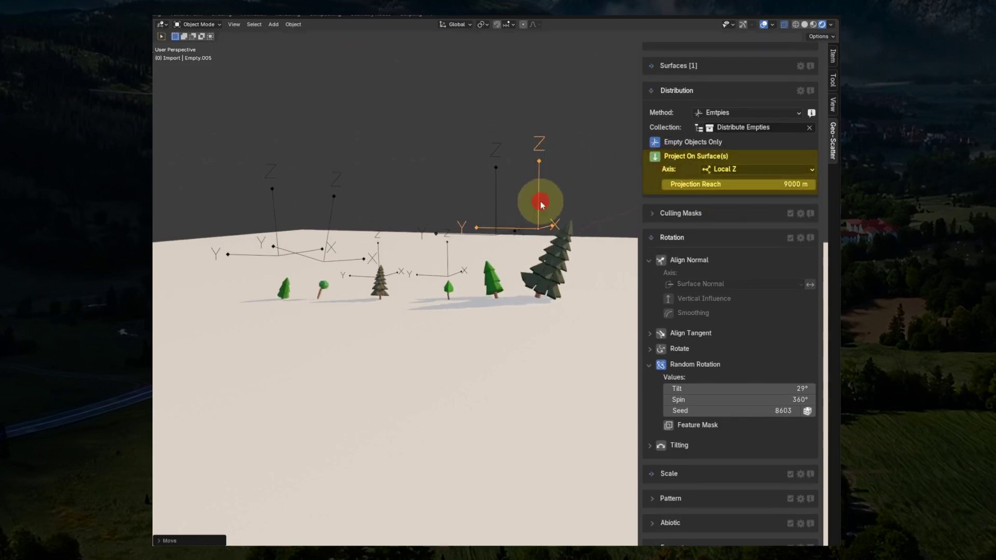
click(447, 281)
key(shift+d)
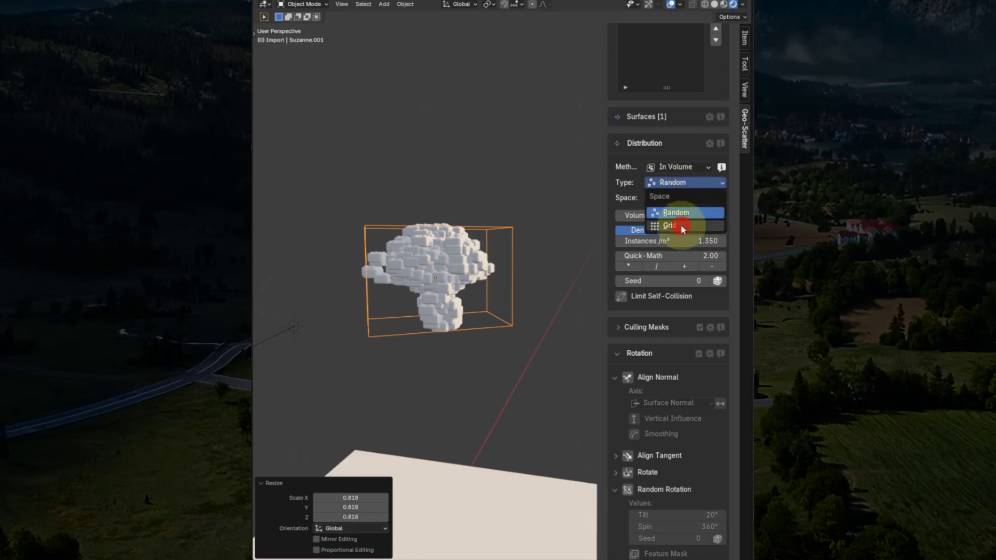
- Set the In Volume distribution type to Grid and scale the Suzanne object about 2.1 times
click(681, 224)
key(s)
click(561, 176)
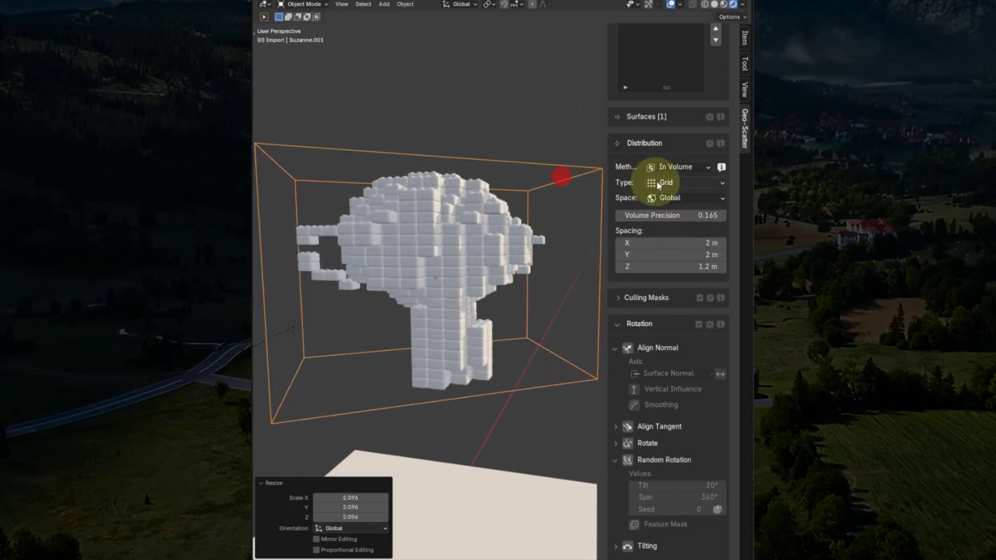
- Set the grid distribution's space to Local and rotate the Suzanne object about -14° in the view
click(667, 228)
key(r)
click(494, 162)
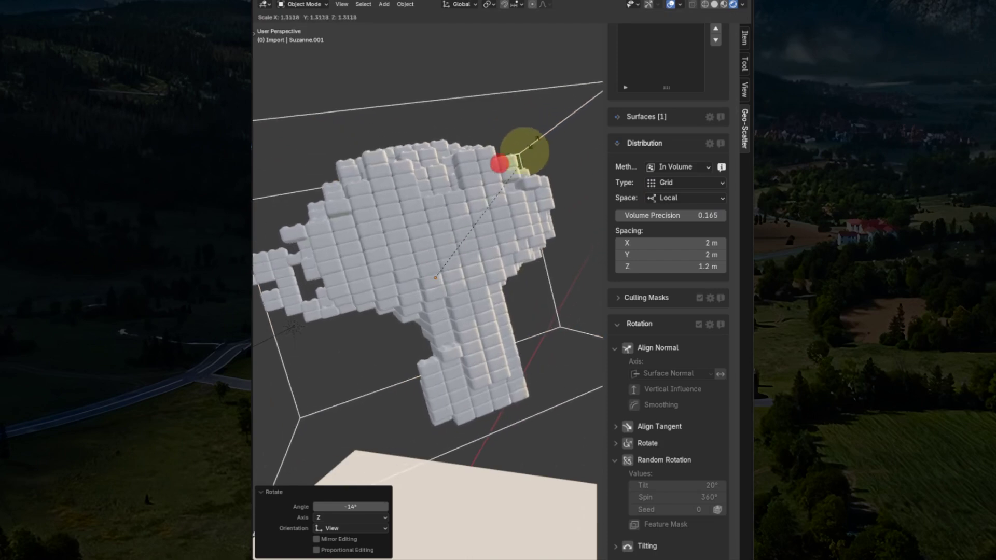
- Scale Suzanne's mesh in Edit Mode and return to Object Mode
key(Tab)
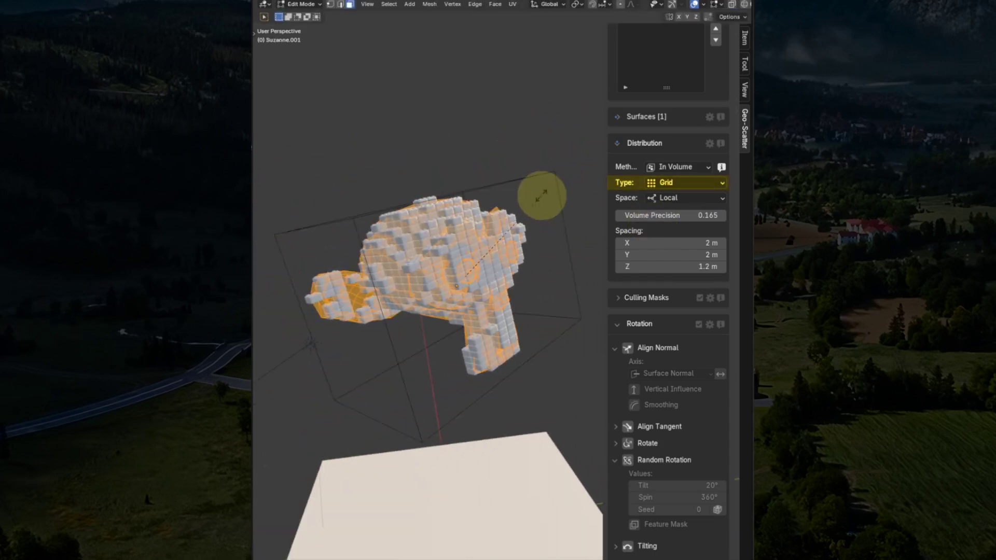
key(s)
click(573, 168)
key(Tab)
middle_drag(518, 222, 467, 249)
scroll(430, 244, up, 5)
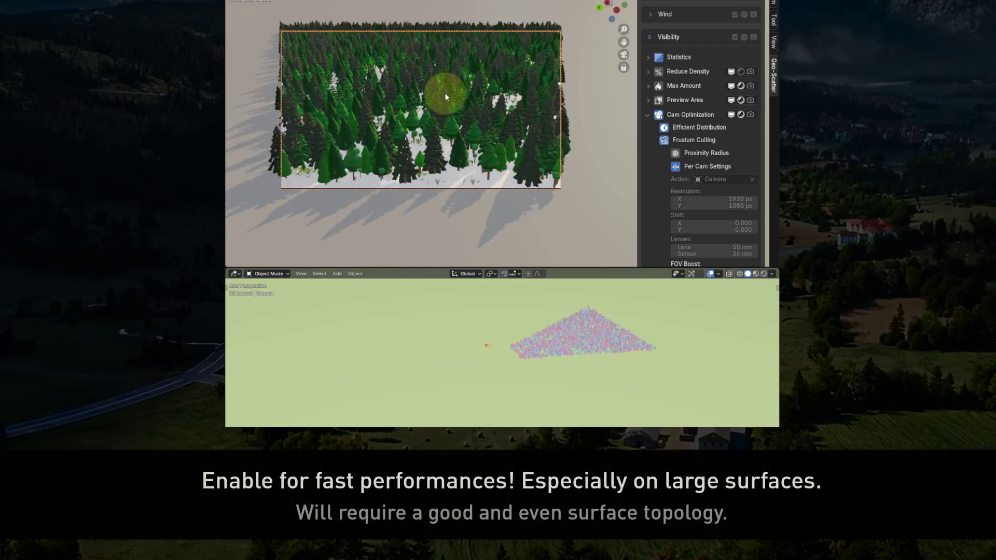
middle_drag(471, 95, 556, 122)
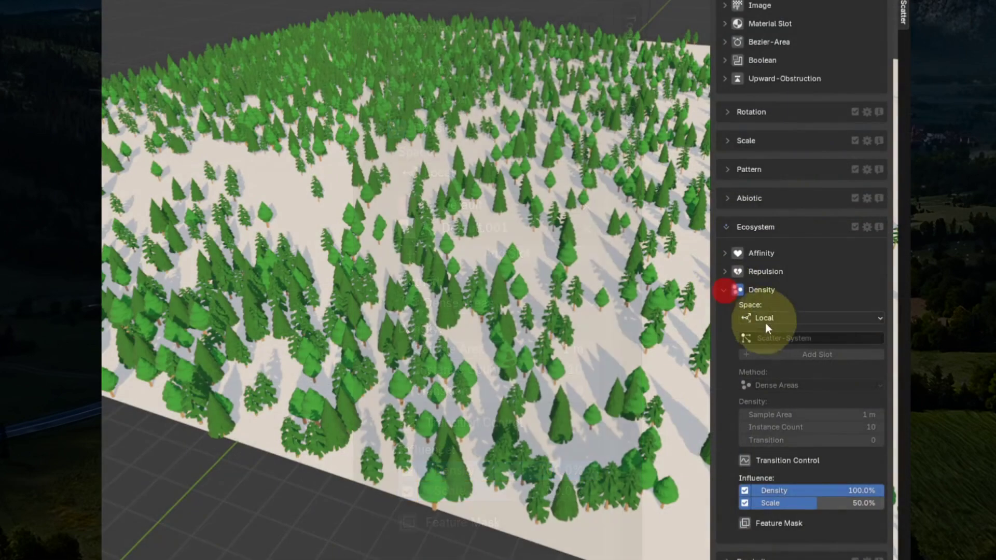
- Assign the Forest scatter system to the Ecosystem Density rule and set its Sample Area to 5 m
click(771, 339)
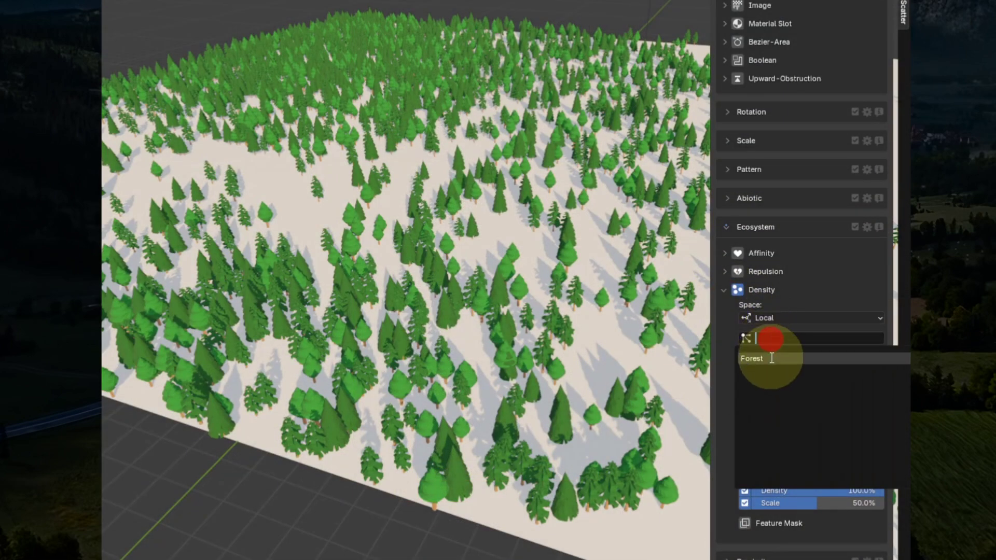
click(772, 357)
scroll(823, 345, down, 3)
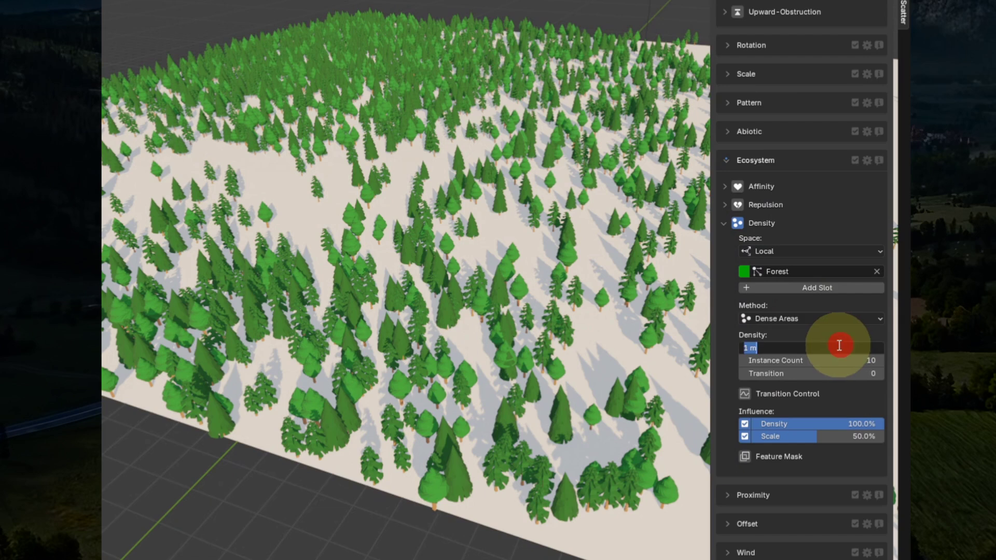
key(Return)
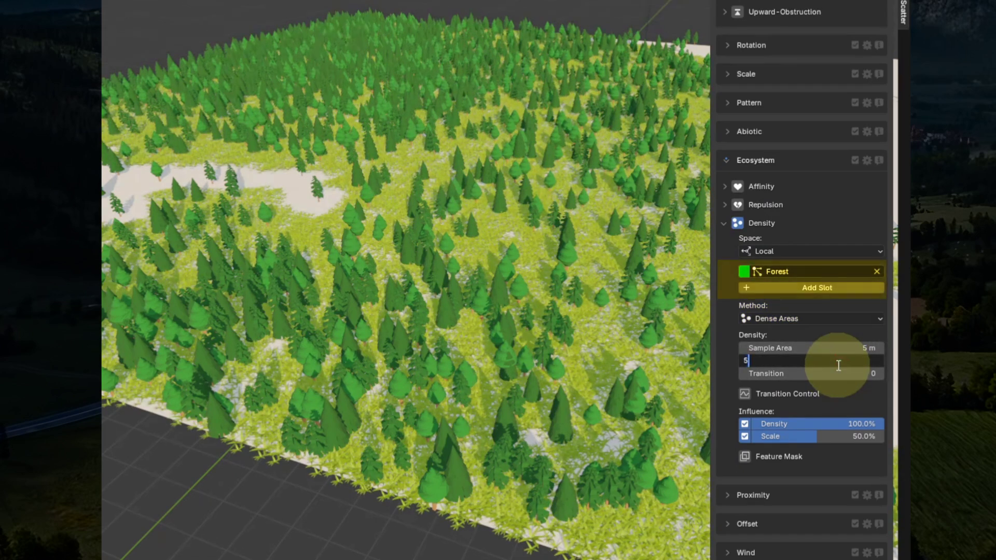
- Set the Ecosystem Density rule's Instance Count to 40
click(838, 365)
text(40)
key(Return)
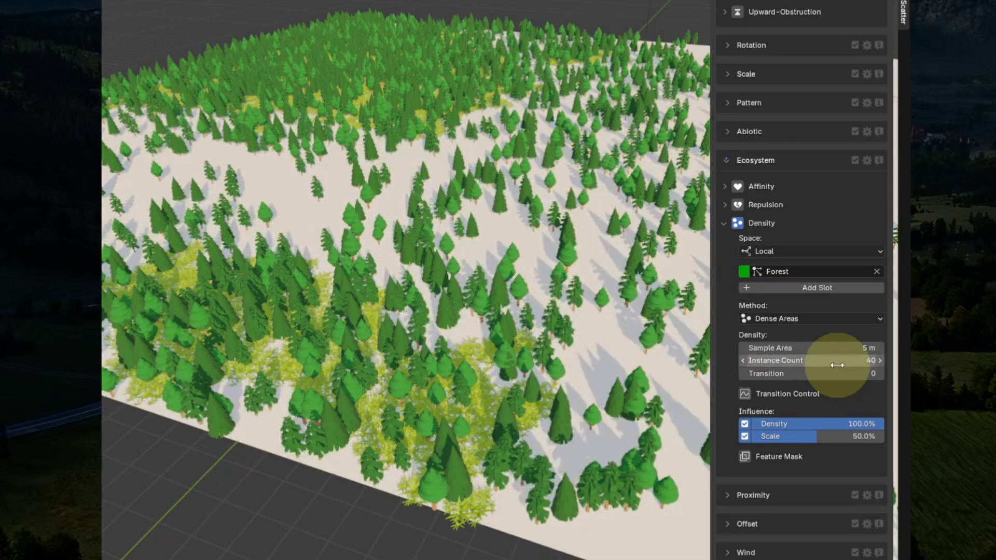
middle_drag(453, 189, 428, 289)
scroll(428, 290, up, 8)
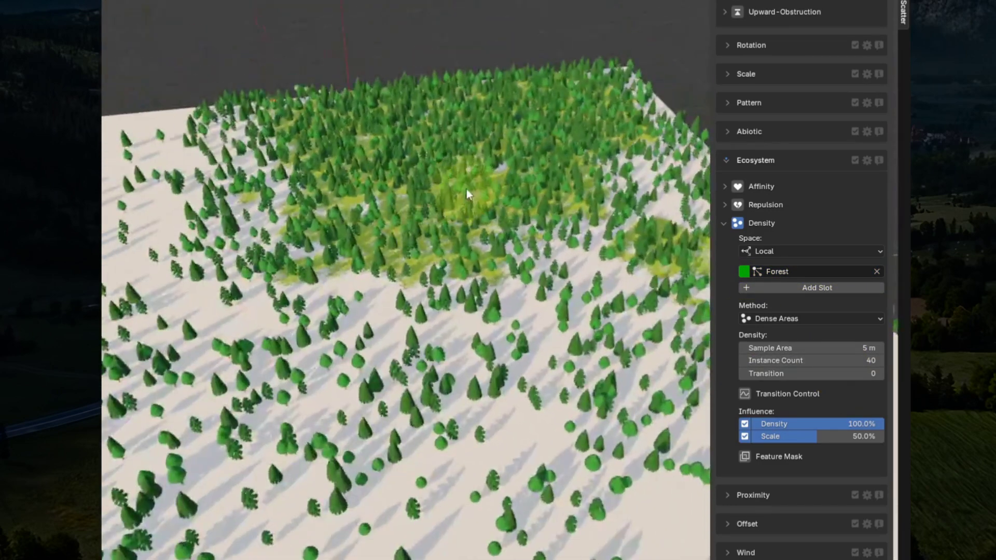
scroll(498, 179, down, 10)
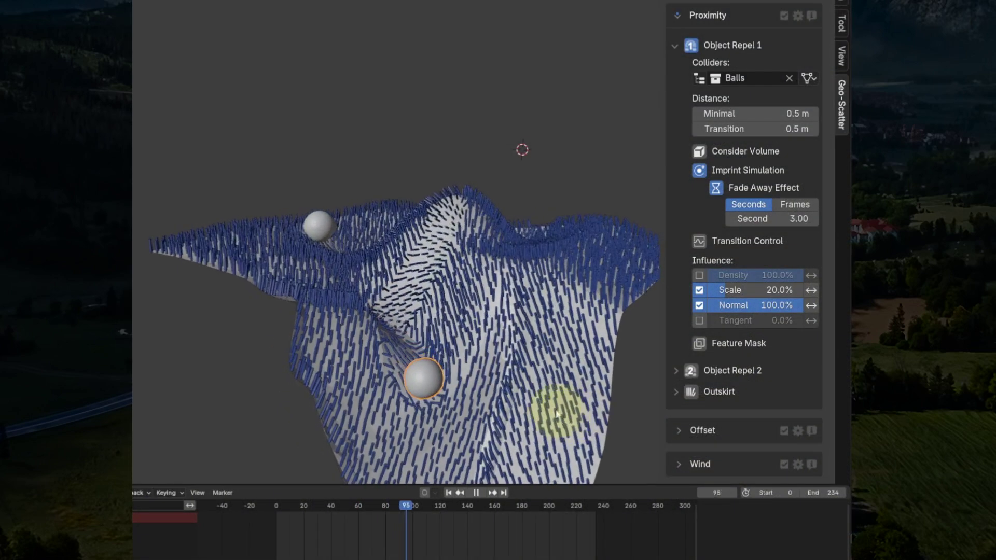
shift+middle_drag(556, 410, 527, 350)
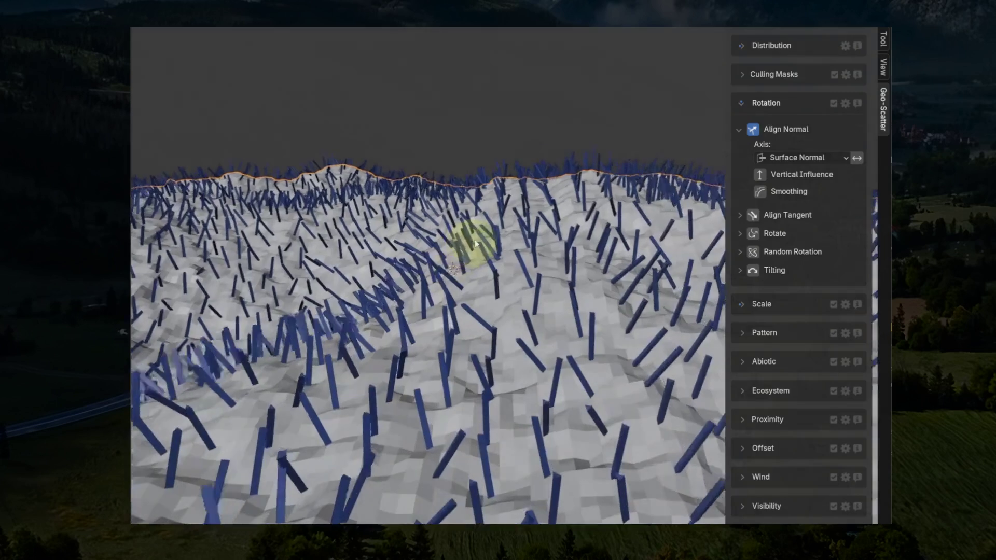
scroll(474, 239, up, 5)
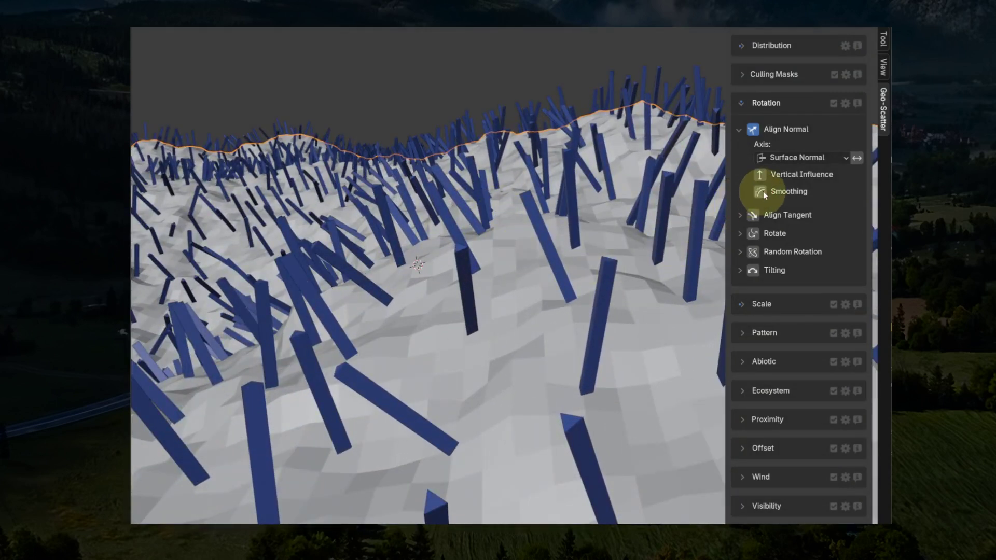
- Enable Smoothing for the Align Normal rotation and set its Factor to 0.360
click(761, 192)
drag(792, 207, 270, 226)
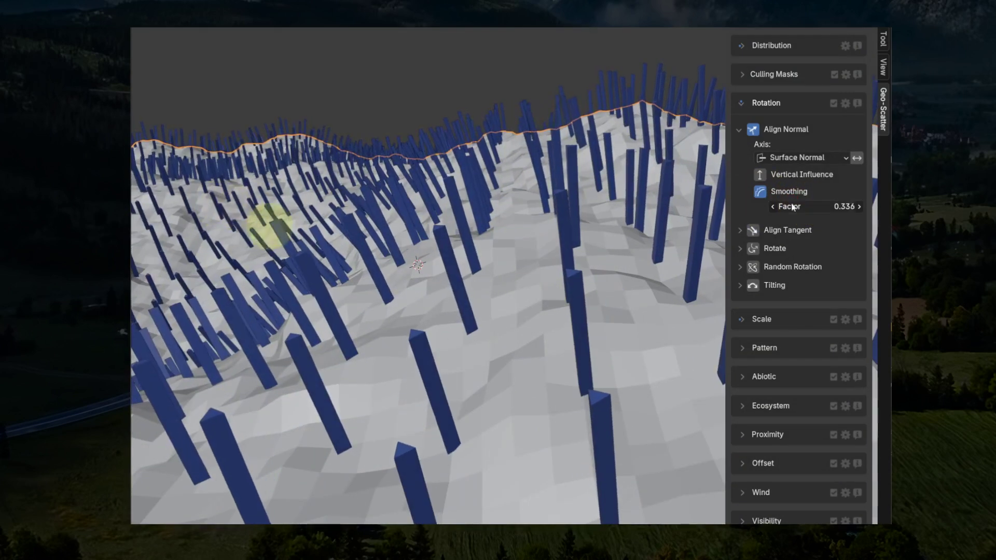
scroll(421, 220, down, 8)
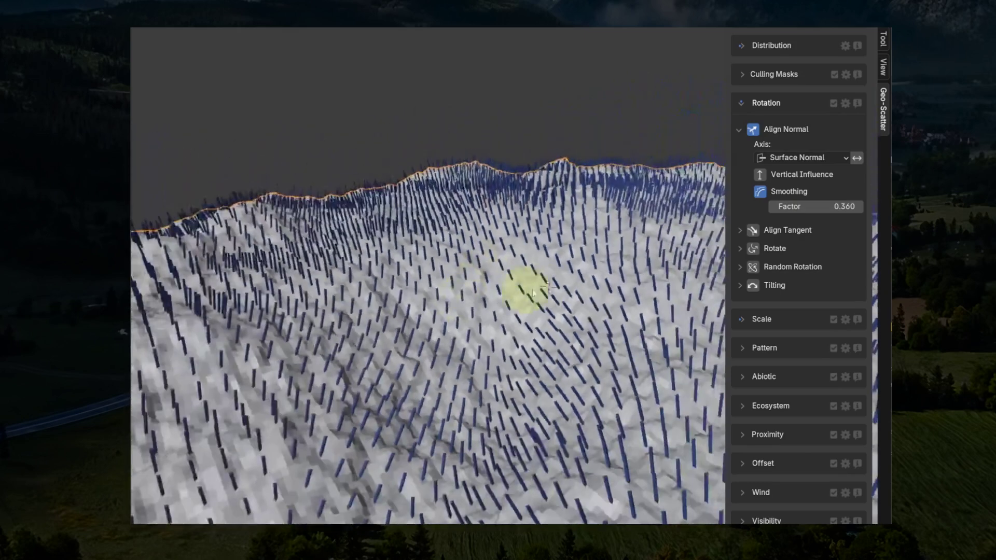
scroll(516, 279, up, 8)
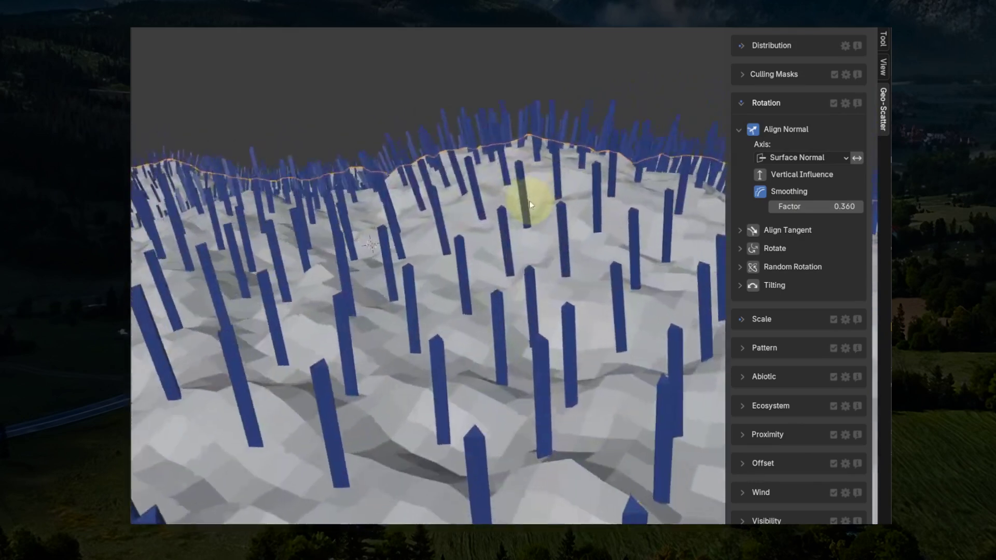
middle_drag(530, 201, 365, 223)
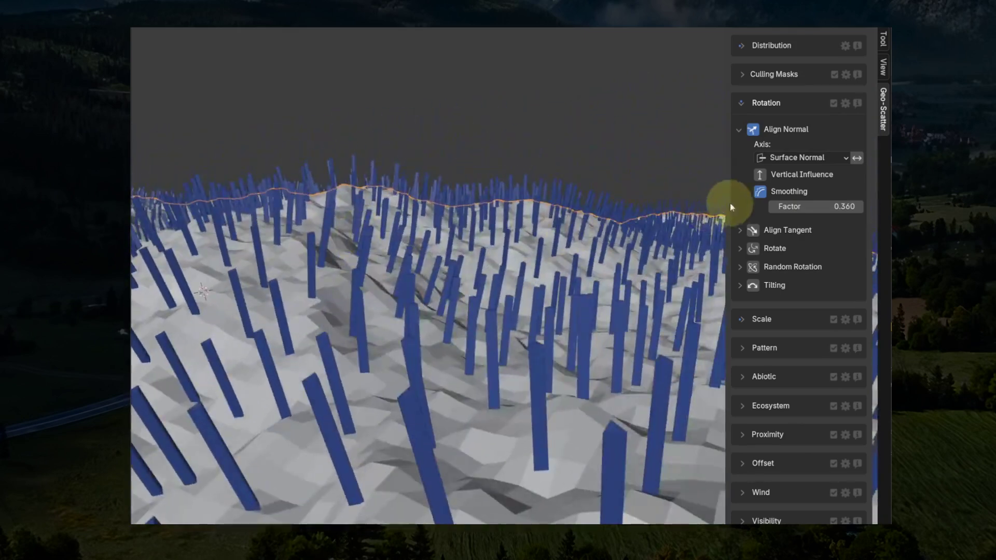
- Switch the Align Normal Smoothing off and on repeatedly to compare how the instances are oriented
click(761, 193)
click(761, 192)
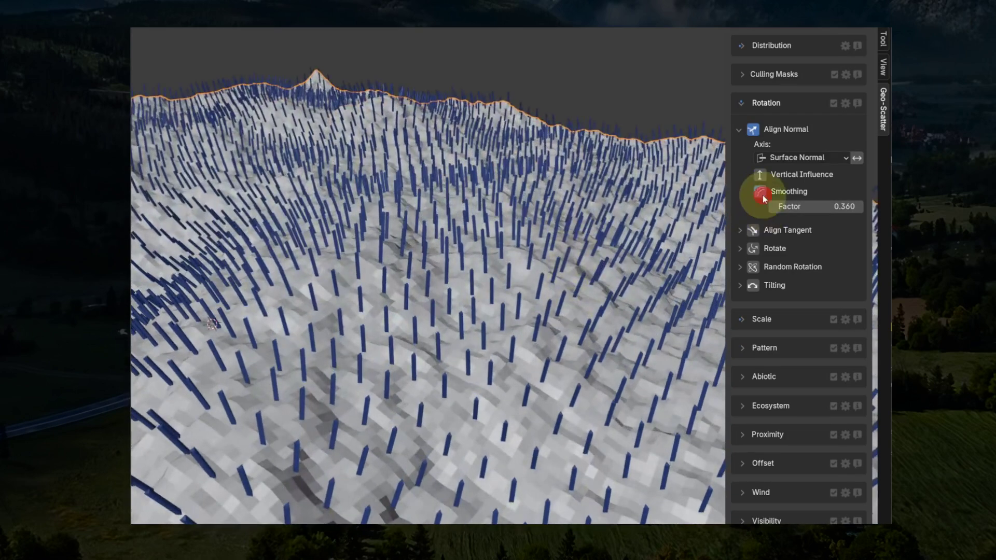
click(762, 195)
click(761, 194)
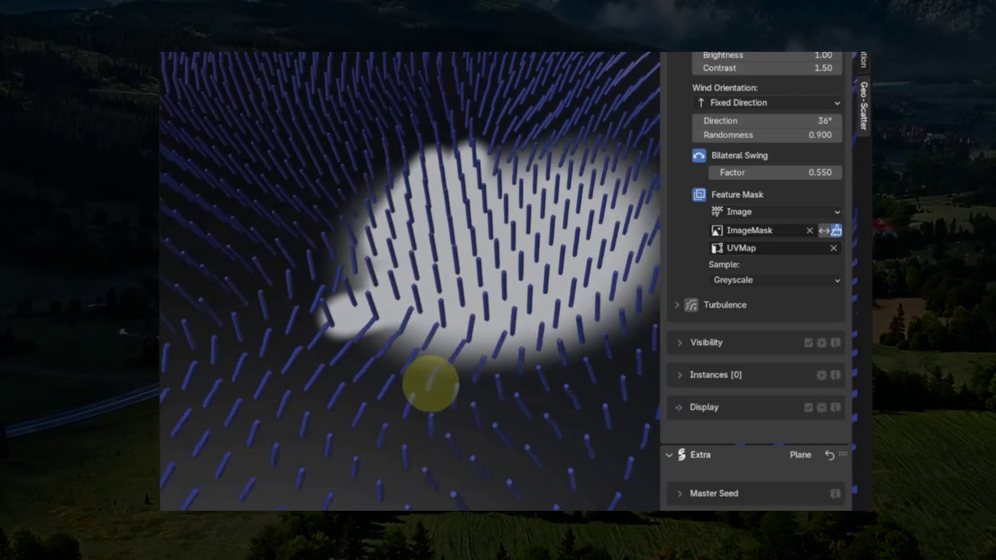
- Paint on the wind Feature Mask's ImageMask across the surface and invert the mask
mouse_move(374, 370)
mouse_down()
mouse_move(506, 377)
mouse_move(418, 401)
mouse_move(361, 379)
mouse_up()
middle_drag(361, 379, 569, 199)
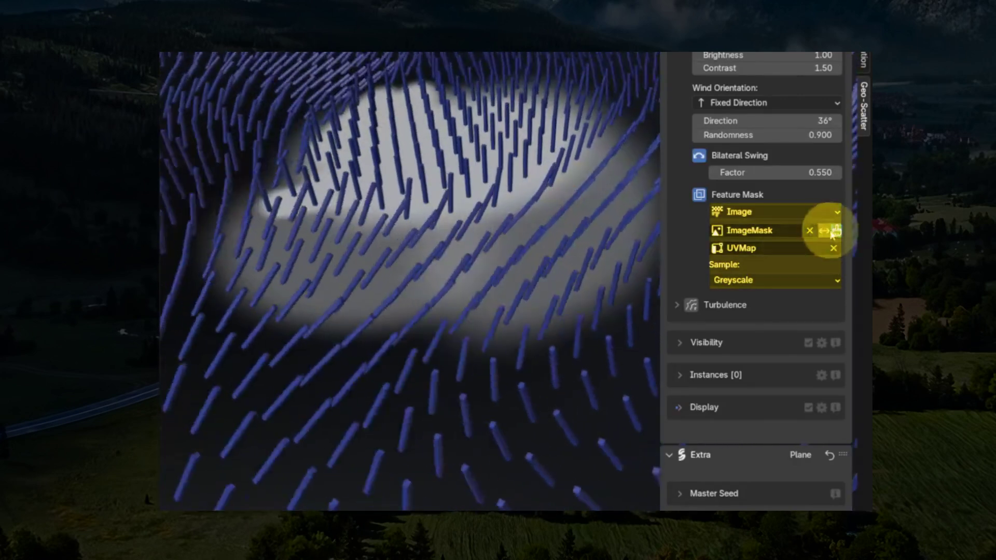
click(824, 230)
middle_drag(484, 272, 196, 178)
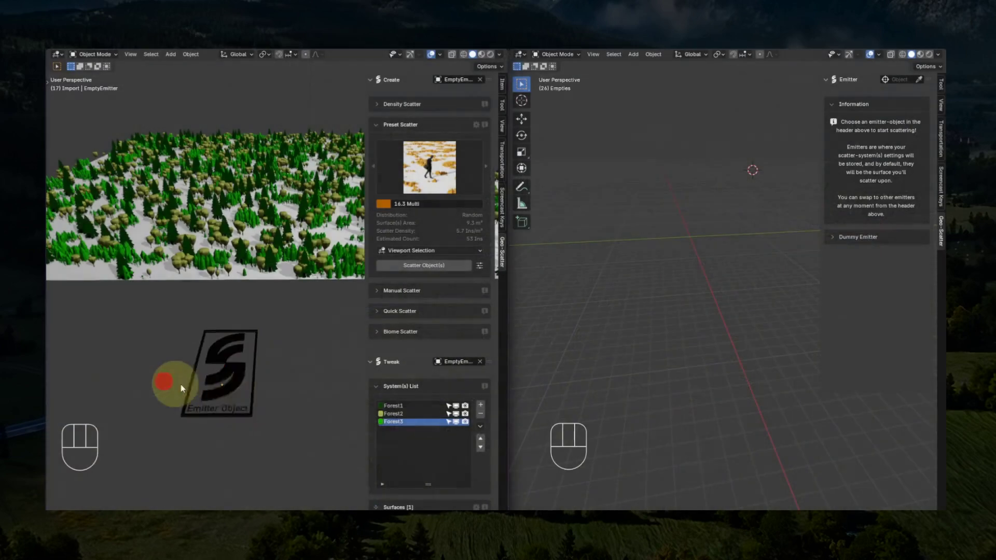
- Copy the emitter object from the forest scene and paste it into the empty scene in the other Blender window
click(263, 395)
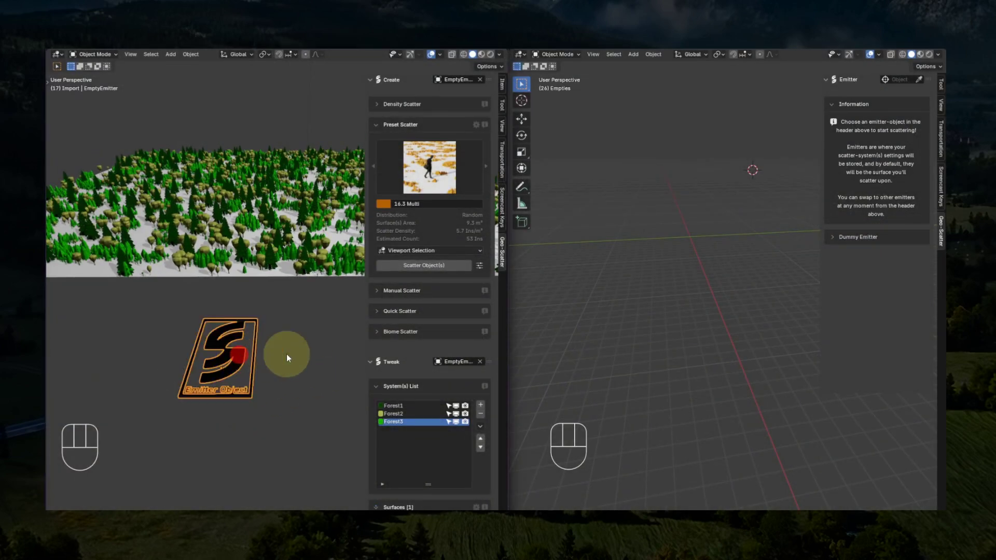
key(ctrl+c)
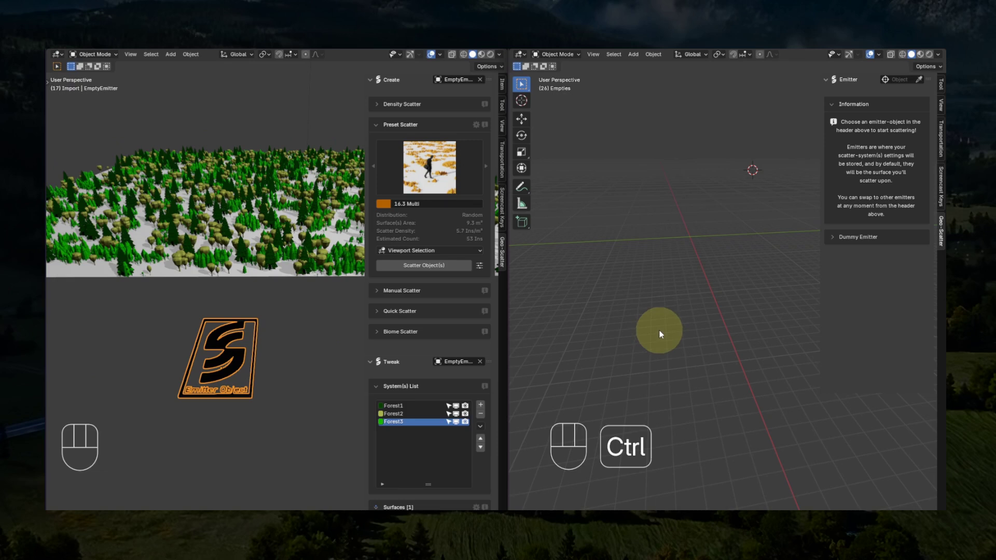
key(ctrl+v)
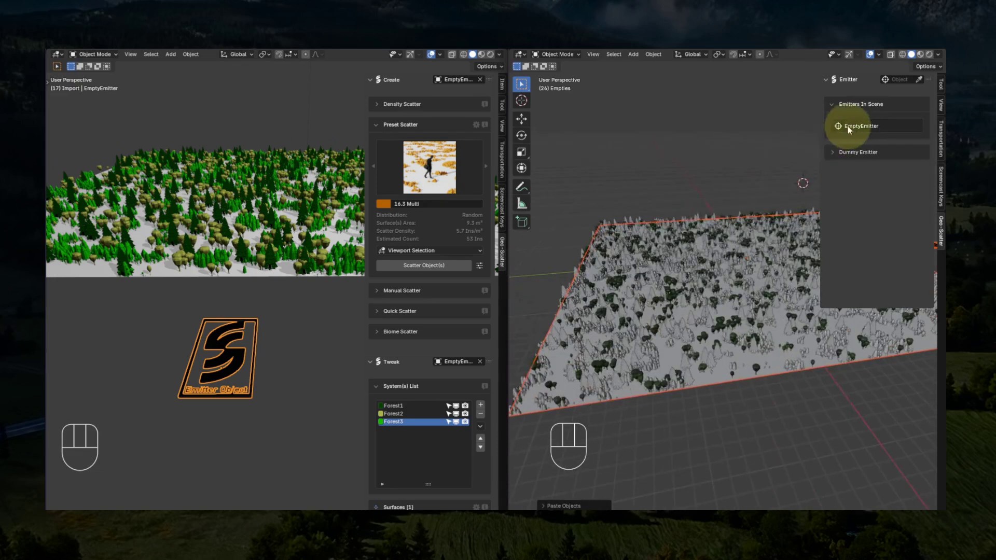
- Make EmptyEmitter the active emitter in the pasted scene and show its list of scatter systems
click(861, 126)
scroll(851, 394, down, 4)
scroll(813, 332, up, 3)
scroll(814, 332, down, 3)
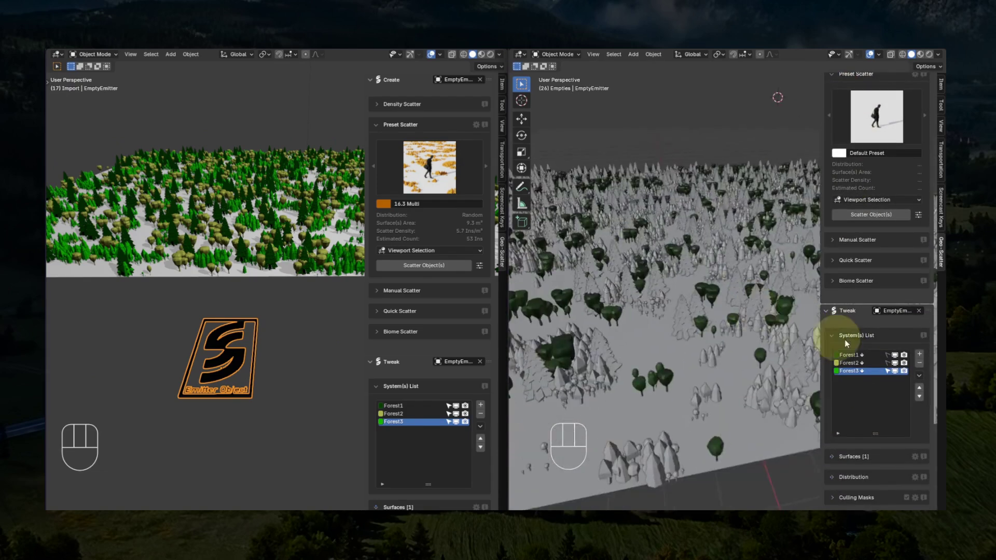
- Apply Set Viewport Display Color to the pasted scatter systems from the system list's operations
click(918, 377)
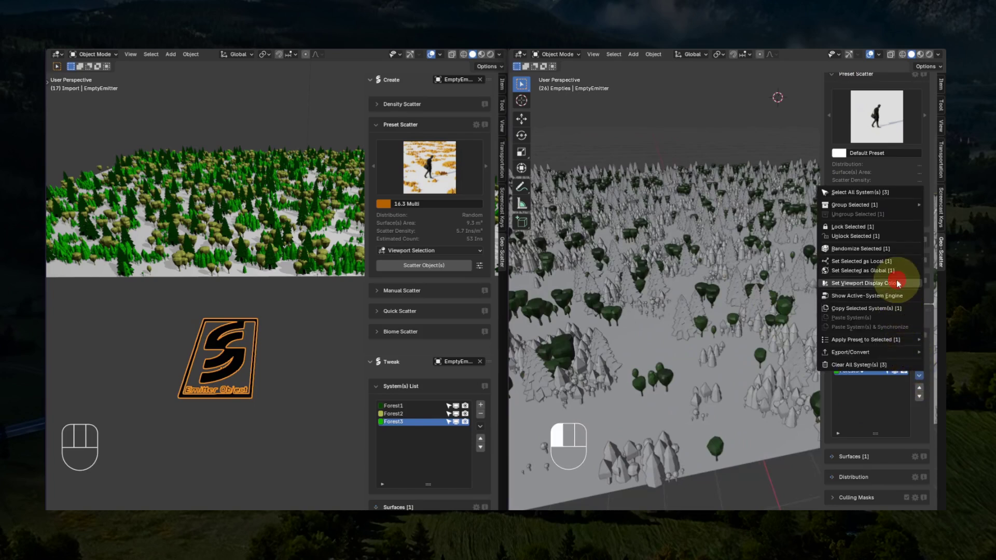
click(898, 283)
shift+middle_drag(894, 278, 693, 288)
scroll(722, 285, down, 4)
scroll(682, 267, up, 3)
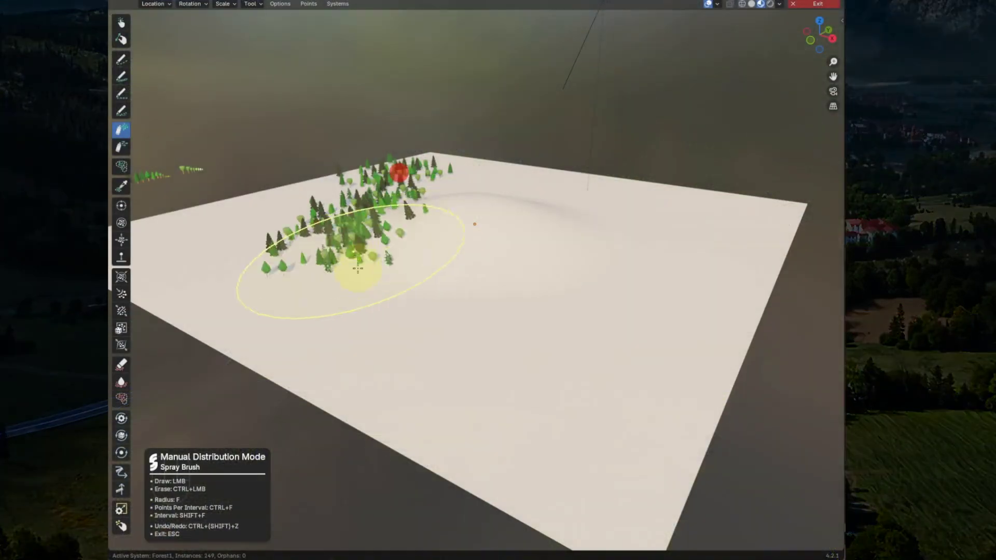
- Spray Forest1 trees over the middle and outer areas of the plane with the Spray Brush
mouse_move(356, 254)
mouse_down()
mouse_move(404, 295)
mouse_move(520, 315)
mouse_move(611, 281)
mouse_move(685, 225)
mouse_move(544, 190)
mouse_move(473, 222)
mouse_up()
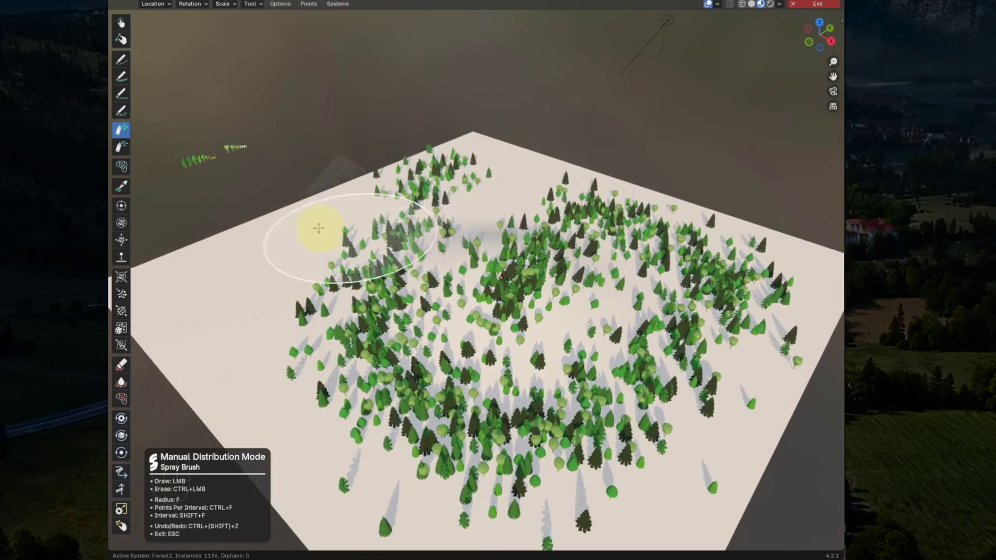
drag(319, 223, 267, 312)
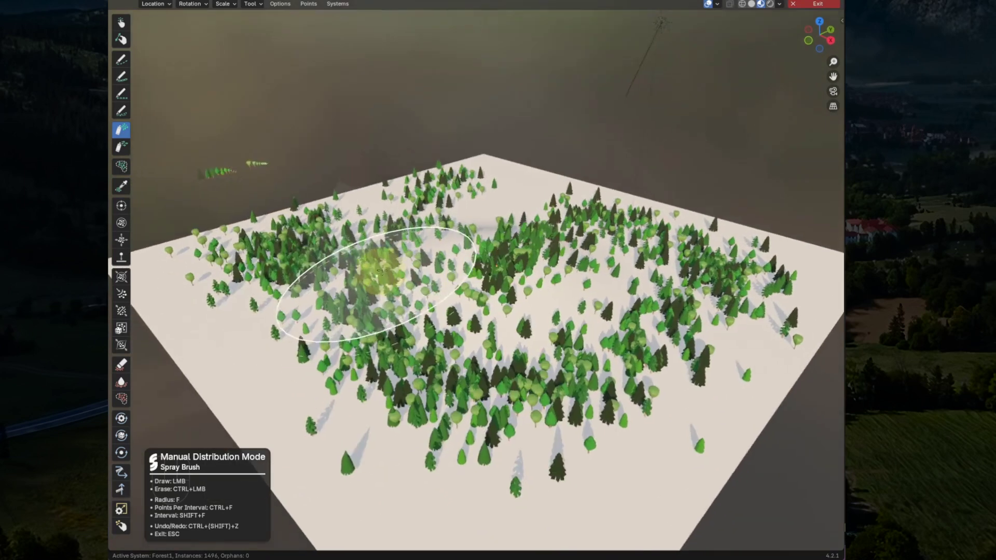
drag(378, 267, 502, 259)
mouse_move(503, 260)
middle_down()
mouse_move(494, 223)
mouse_move(418, 222)
middle_up()
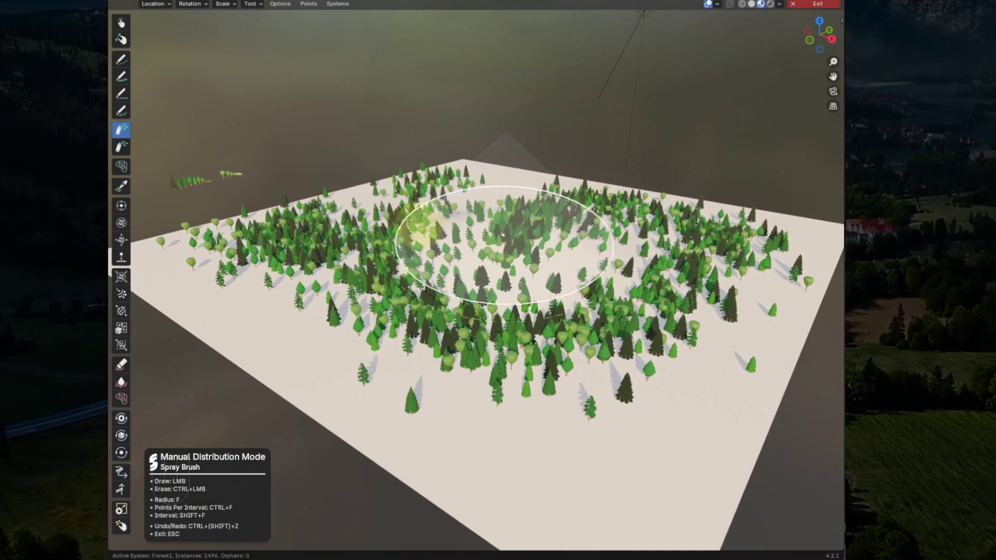
scroll(510, 223, up, 4)
shift+middle_drag(509, 222, 260, 170)
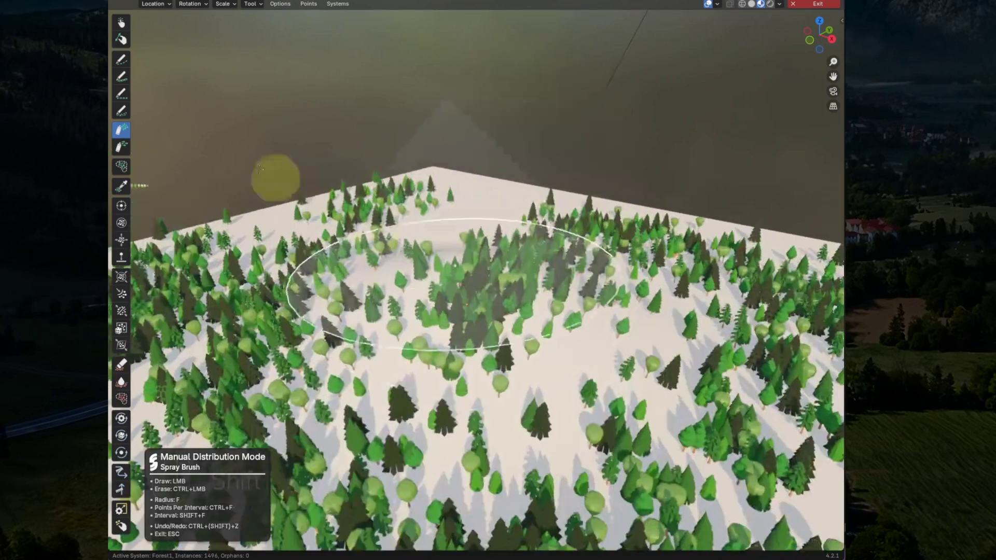
- Draw straight rows of trees along the plane's far edge with the Line Brush
click(124, 98)
mouse_move(322, 270)
middle_down()
mouse_move(378, 283)
mouse_move(345, 211)
mouse_move(418, 241)
mouse_move(249, 266)
middle_up()
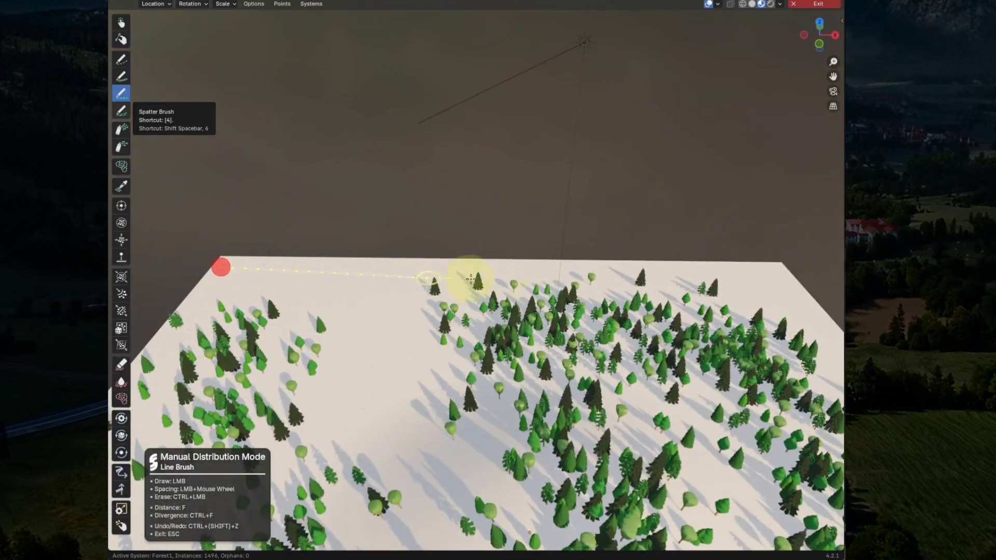
drag(764, 271, 763, 271)
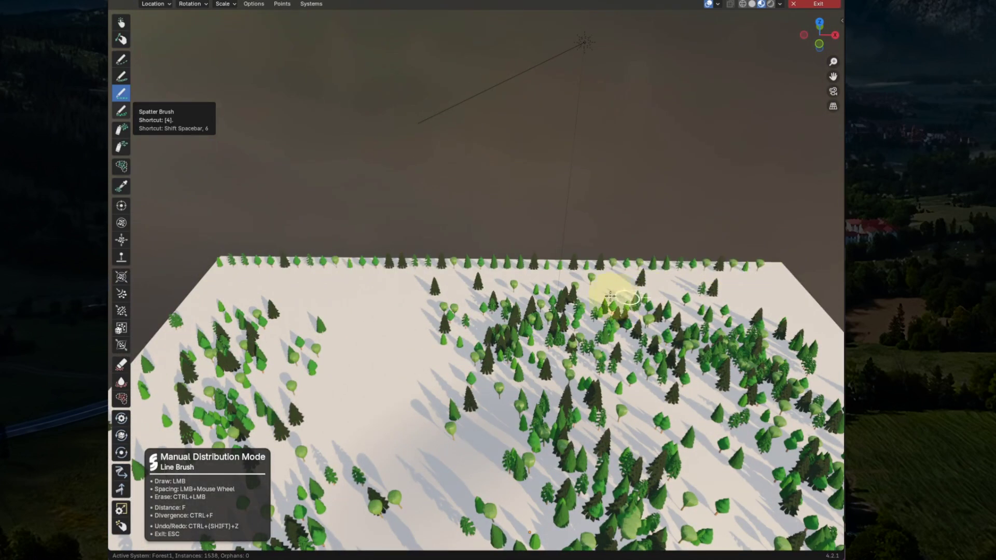
mouse_move(611, 285)
middle_down()
mouse_move(567, 311)
mouse_move(271, 262)
mouse_move(445, 278)
mouse_move(301, 311)
mouse_move(288, 301)
middle_up()
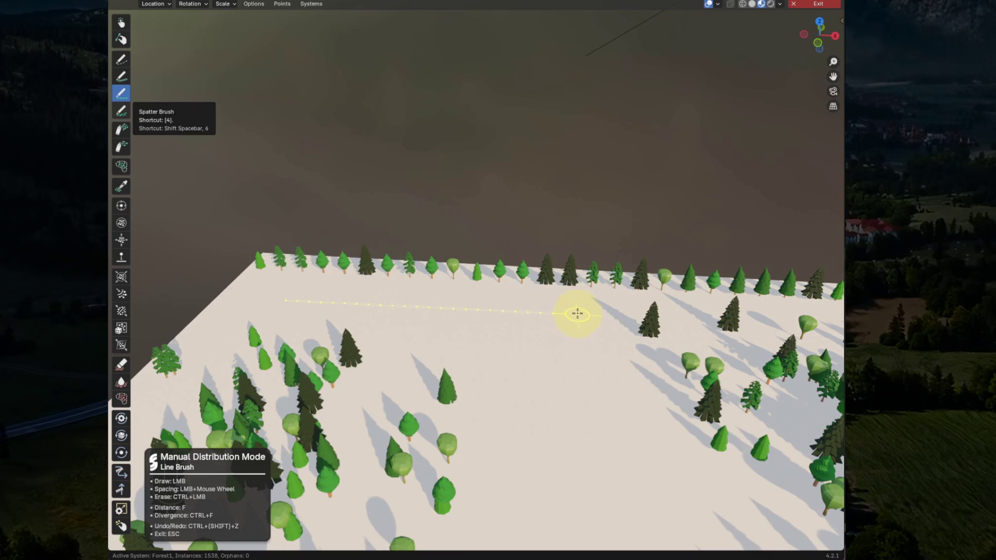
middle_drag(554, 318, 431, 300)
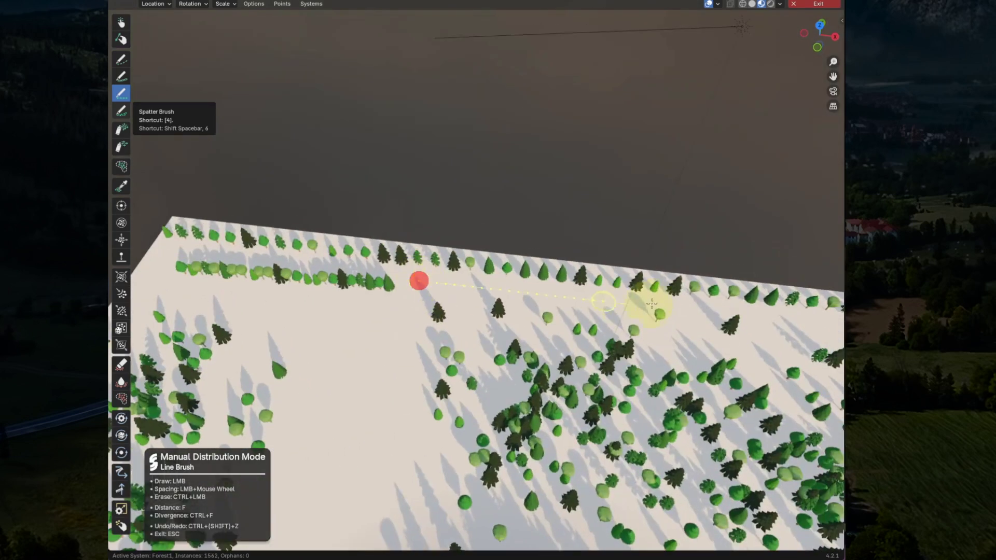
middle_drag(524, 332, 436, 259)
scroll(254, 223, up, 3)
scroll(254, 223, down, 3)
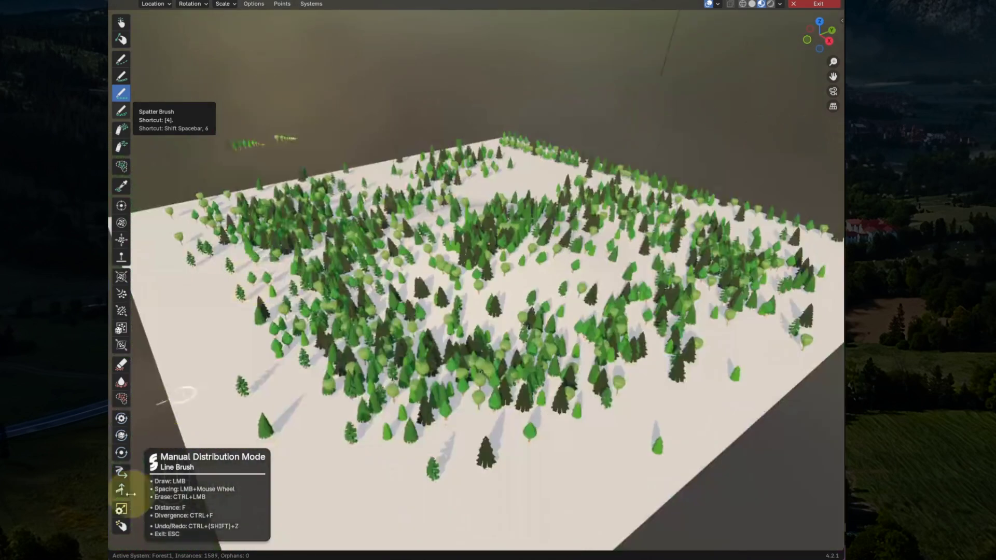
- Erase patches of trees with the Lasso Eraser and undo the last erasure
click(124, 400)
mouse_move(311, 337)
middle_down()
mouse_move(467, 267)
mouse_move(420, 236)
middle_up()
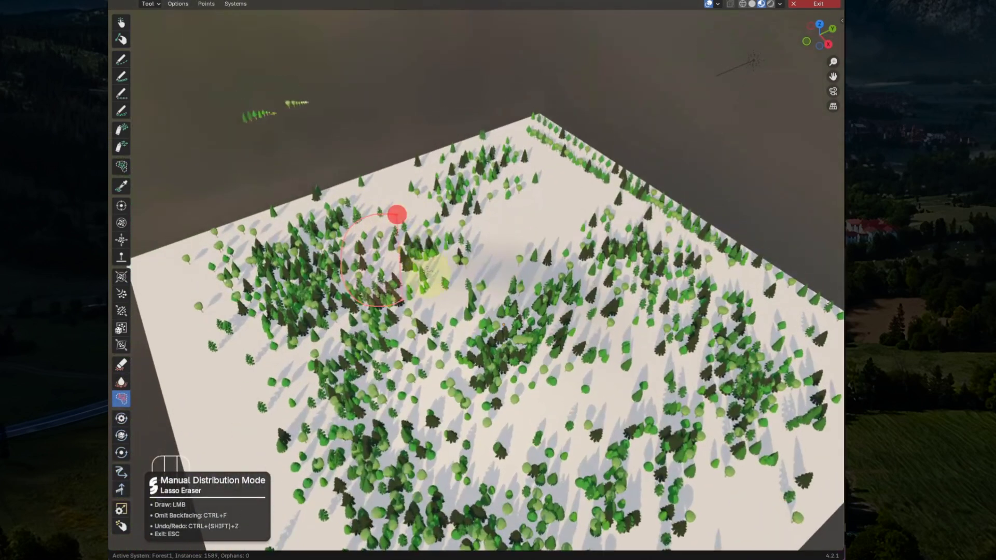
drag(427, 270, 434, 289)
mouse_move(433, 289)
middle_down()
mouse_move(490, 262)
mouse_move(411, 256)
mouse_move(418, 245)
middle_up()
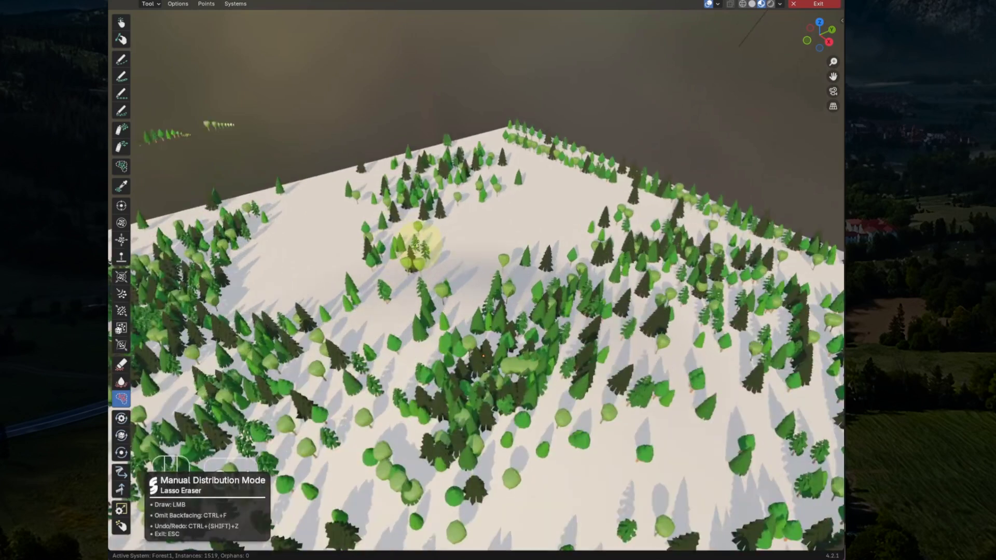
key(ctrl+z)
mouse_move(507, 262)
middle_down()
mouse_move(478, 255)
mouse_move(474, 269)
middle_up()
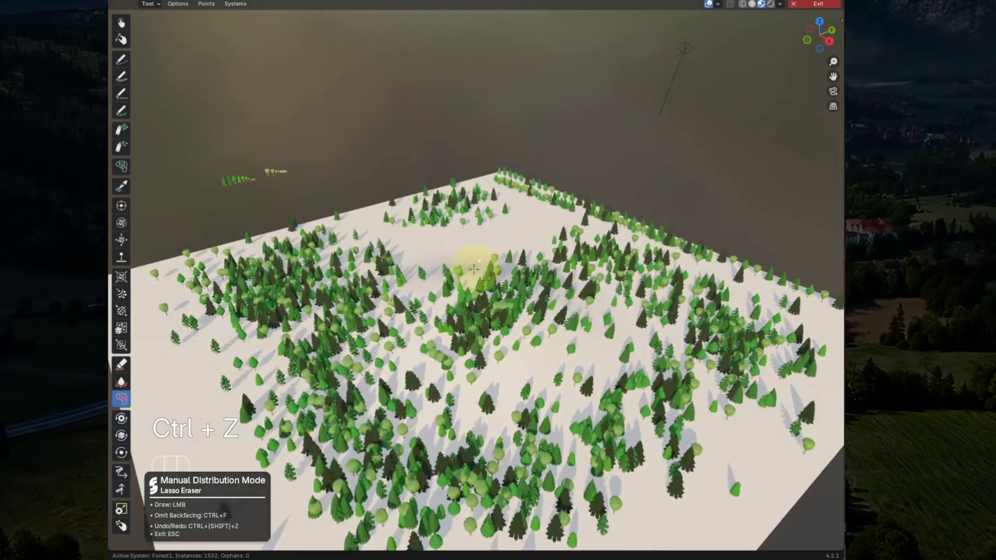
- Adjust the Push Brush and push the trees into dense clusters, clearing open areas on the plane
click(122, 294)
mouse_move(363, 332)
middle_down()
mouse_move(377, 340)
mouse_move(271, 355)
middle_up()
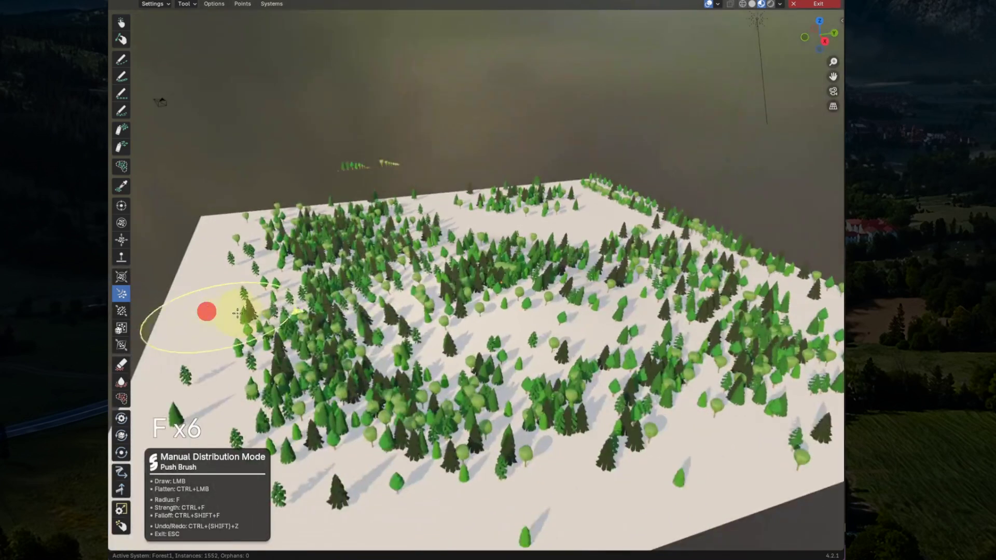
click(190, 5)
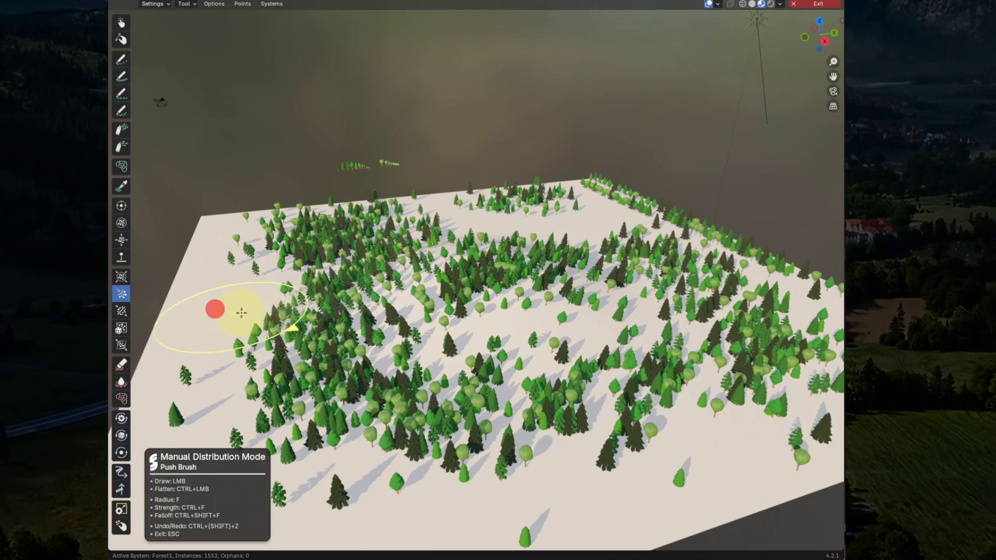
middle_drag(405, 274, 456, 304)
mouse_move(456, 304)
mouse_down()
mouse_move(524, 295)
mouse_move(485, 289)
mouse_up()
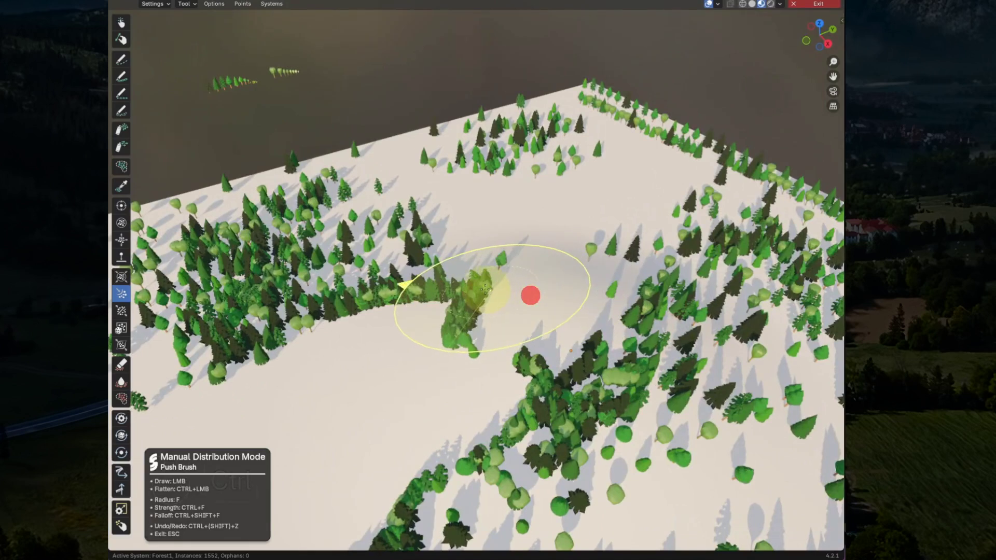
mouse_move(379, 285)
middle_down()
mouse_move(413, 285)
mouse_move(457, 422)
middle_up()
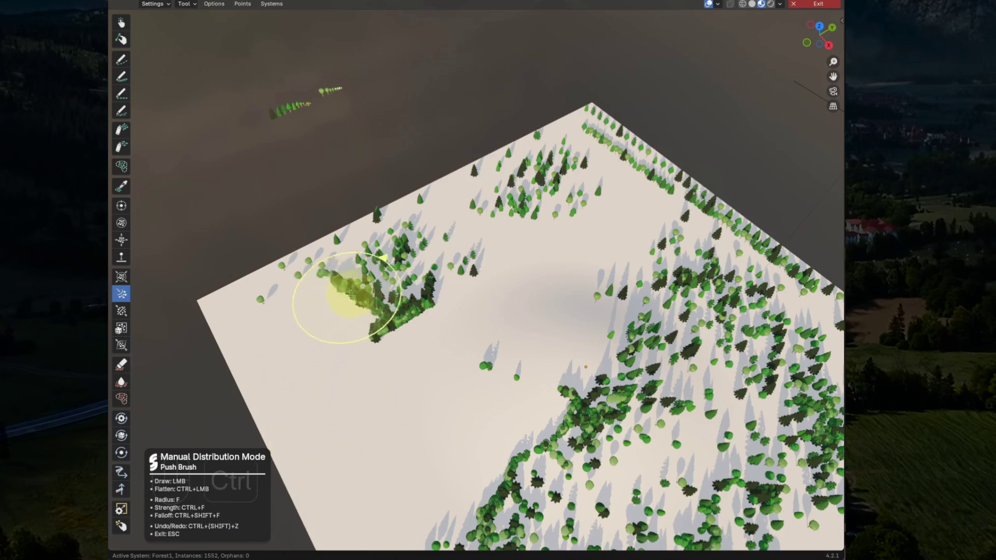
mouse_move(424, 363)
middle_down()
mouse_move(456, 316)
mouse_move(395, 265)
mouse_move(404, 280)
middle_up()
- Undo the recent Push Brush strokes on the trees
key(ctrl+z)
key(ctrl+z)
key(ctrl+z)
key(ctrl+z)
- Choose the Split Brush, adjust its radius and use it on the tree clusters
click(122, 311)
key(f)
key(f)
key(f)
key(f)
middle_drag(573, 286, 434, 255)
key(f)
key(f)
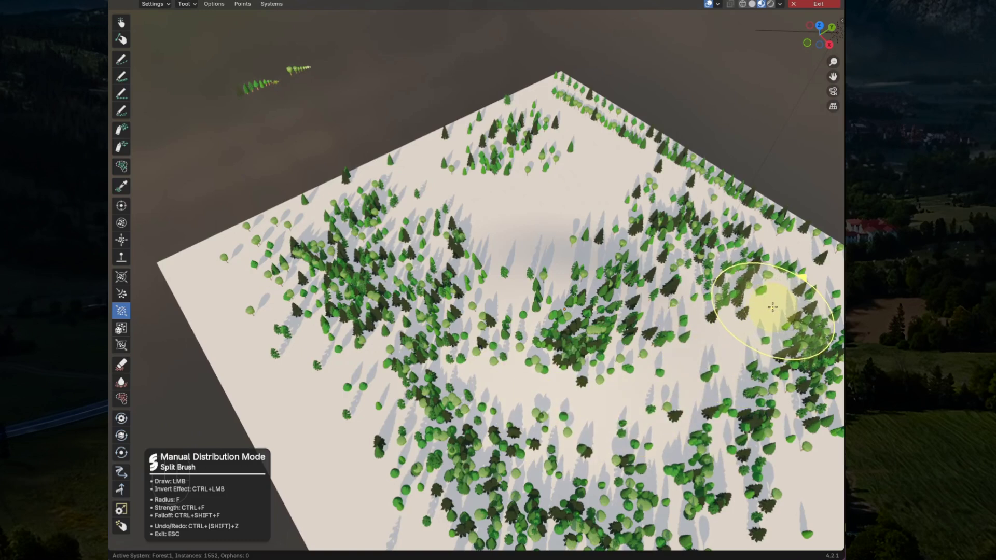
- Choose the Turbulence Brush, resize its radius and stroke it across the trees in the front half of the plane
middle_drag(218, 266, 174, 346)
click(123, 329)
key(f)
key(f)
key(f)
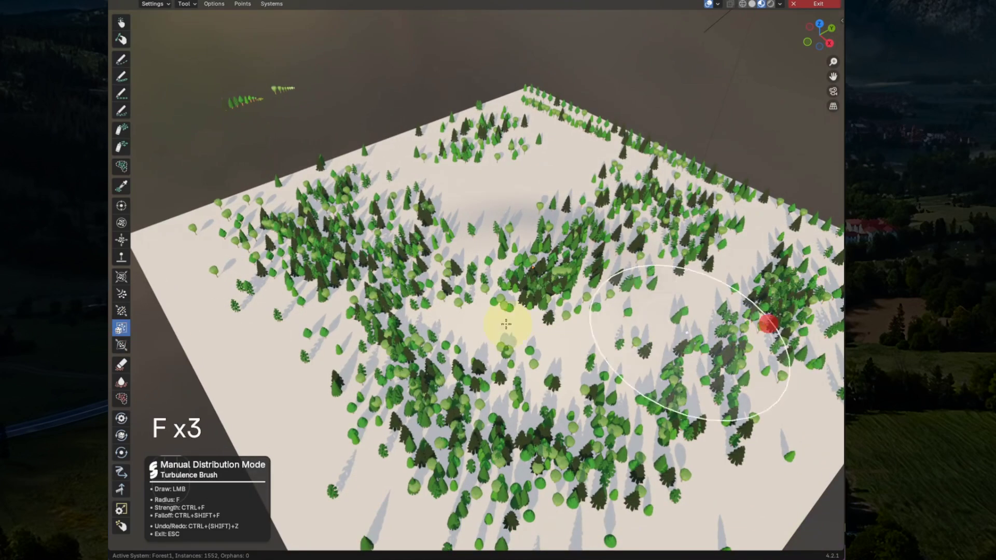
scroll(766, 322, down, 3)
key(f)
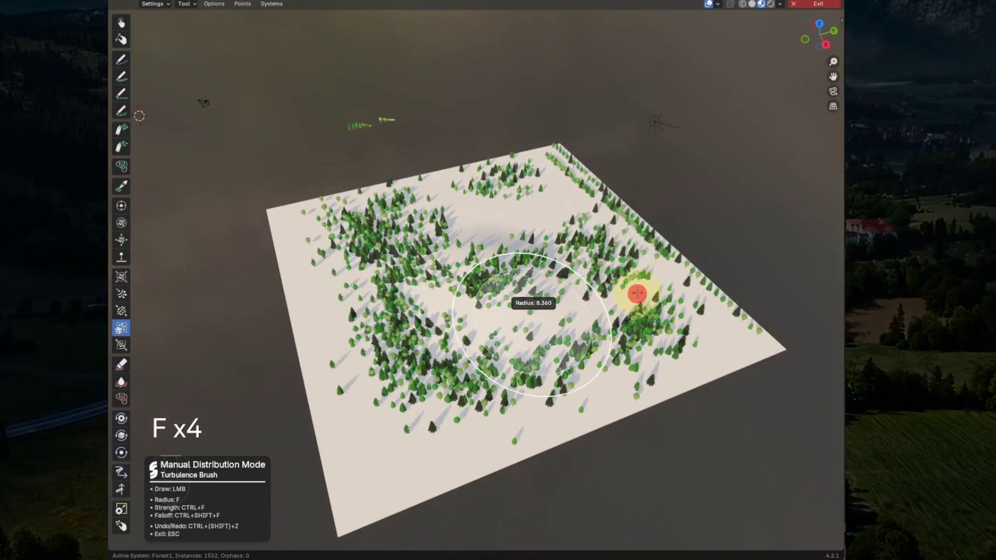
click(673, 275)
mouse_move(612, 301)
mouse_down()
mouse_move(555, 300)
mouse_move(474, 322)
mouse_move(400, 319)
mouse_move(378, 349)
mouse_move(410, 389)
mouse_move(334, 344)
mouse_up()
- Adjust the Relax Brush's radius and stroke it over the front tree clusters to even out their spacing
key(f)
key(f)
key(f)
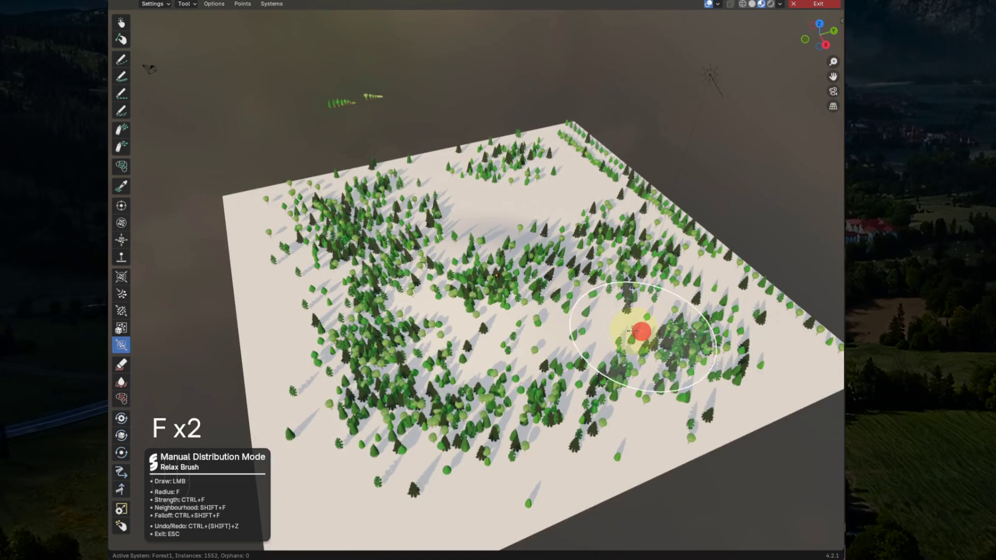
mouse_move(401, 384)
mouse_down()
mouse_move(389, 418)
mouse_move(405, 421)
mouse_move(415, 438)
mouse_move(447, 426)
mouse_move(478, 381)
mouse_move(467, 306)
mouse_move(417, 305)
mouse_move(346, 341)
mouse_move(367, 264)
mouse_move(342, 265)
mouse_move(399, 235)
mouse_move(489, 274)
mouse_move(548, 404)
mouse_move(590, 418)
mouse_up()
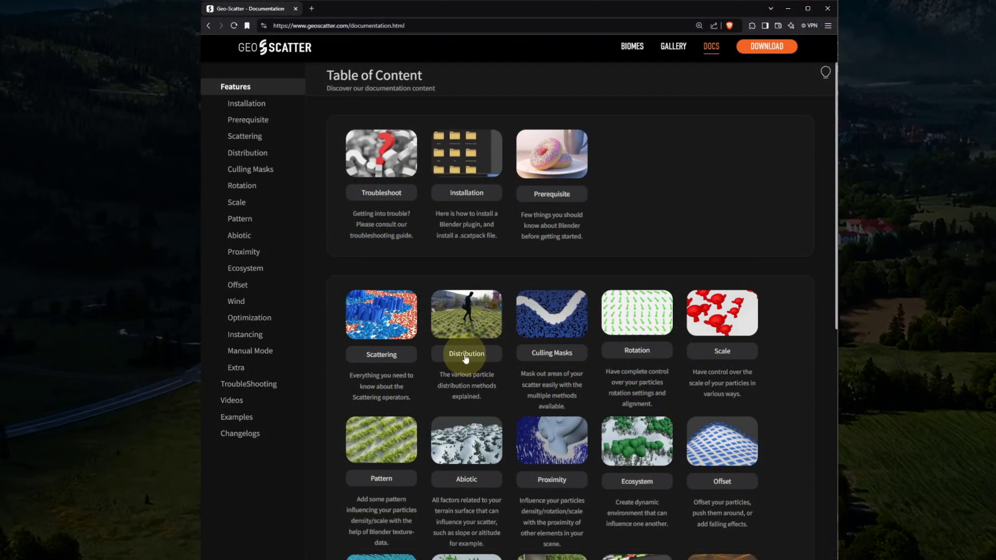
- Open the Distribution chapter of the Geo-Scatter documentation and read through its methods from Random to Stable Deform Distribution
click(466, 357)
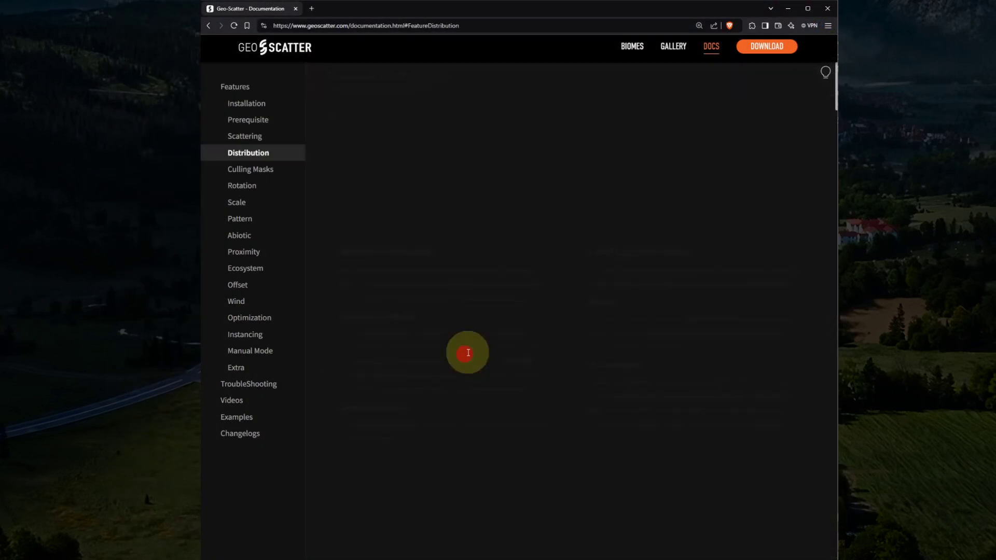
scroll(581, 254, down, 8)
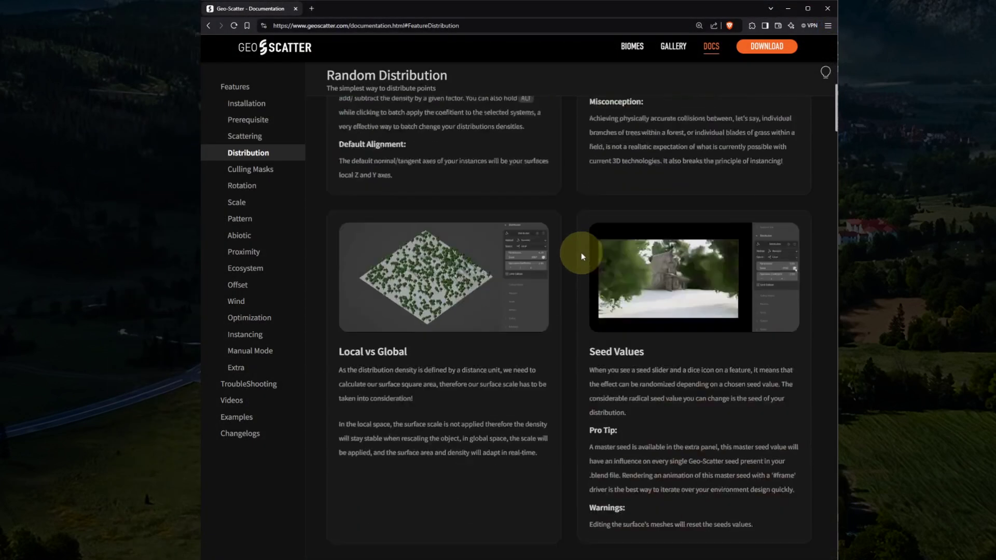
scroll(563, 304, down, 7)
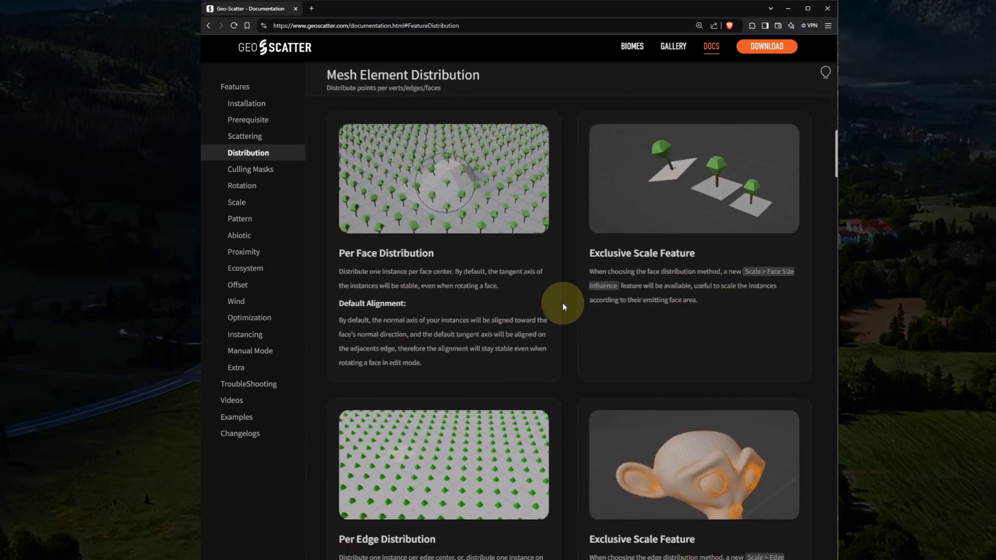
scroll(562, 305, down, 6)
scroll(562, 305, down, 2)
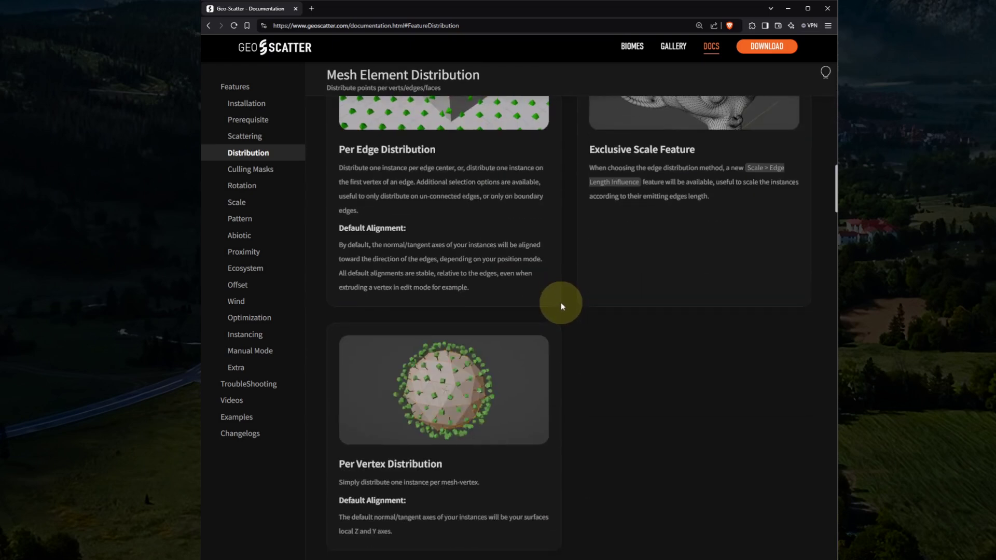
scroll(561, 304, down, 7)
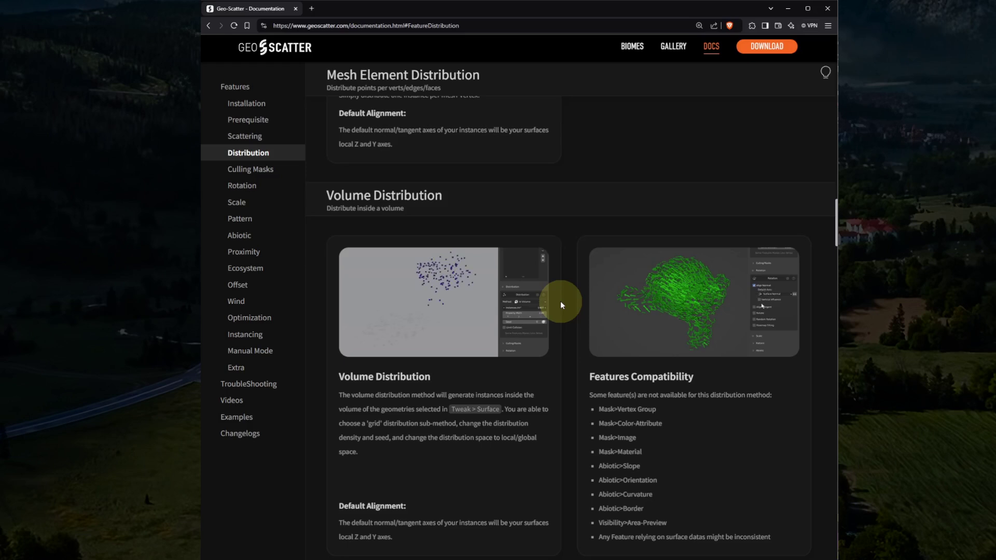
scroll(561, 301, down, 8)
scroll(561, 304, down, 6)
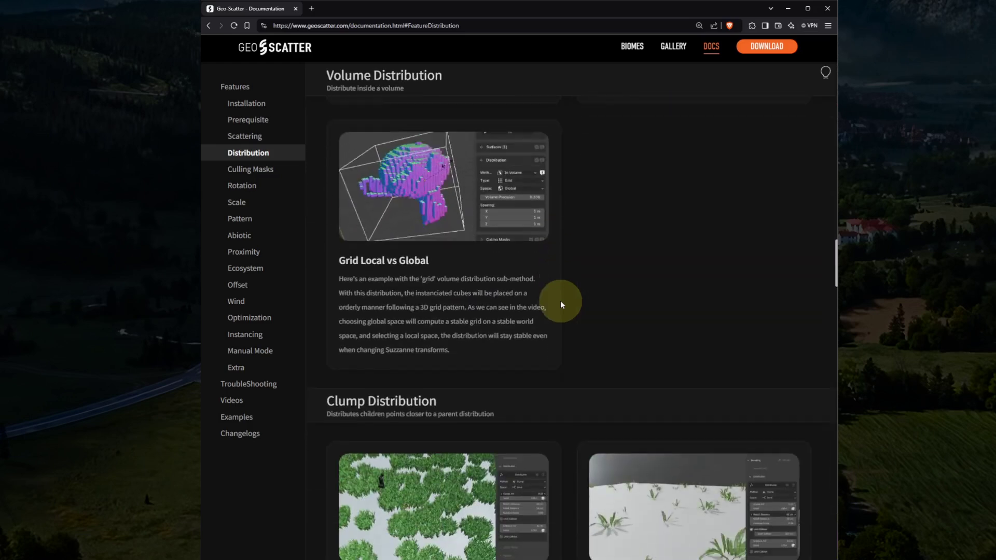
scroll(561, 303, down, 7)
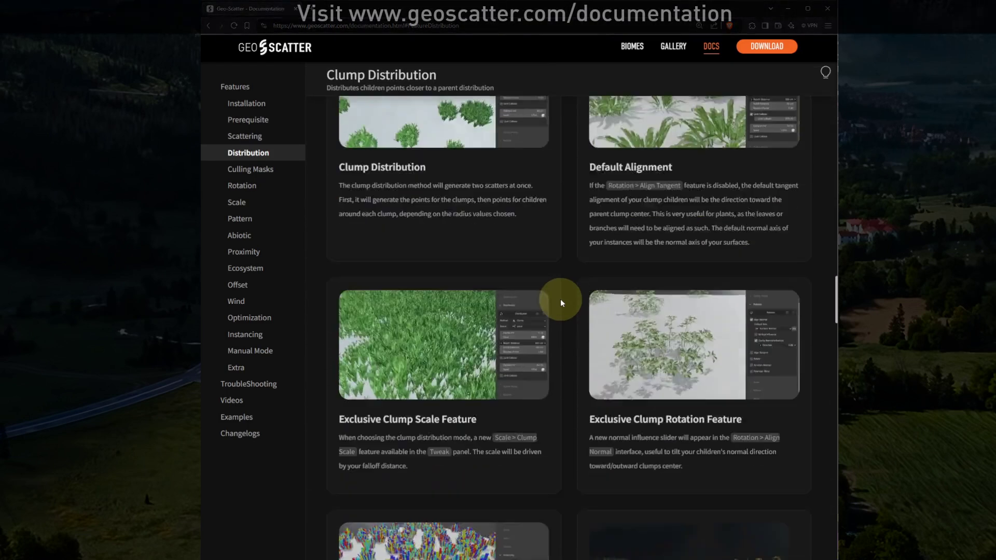
scroll(560, 297, down, 5)
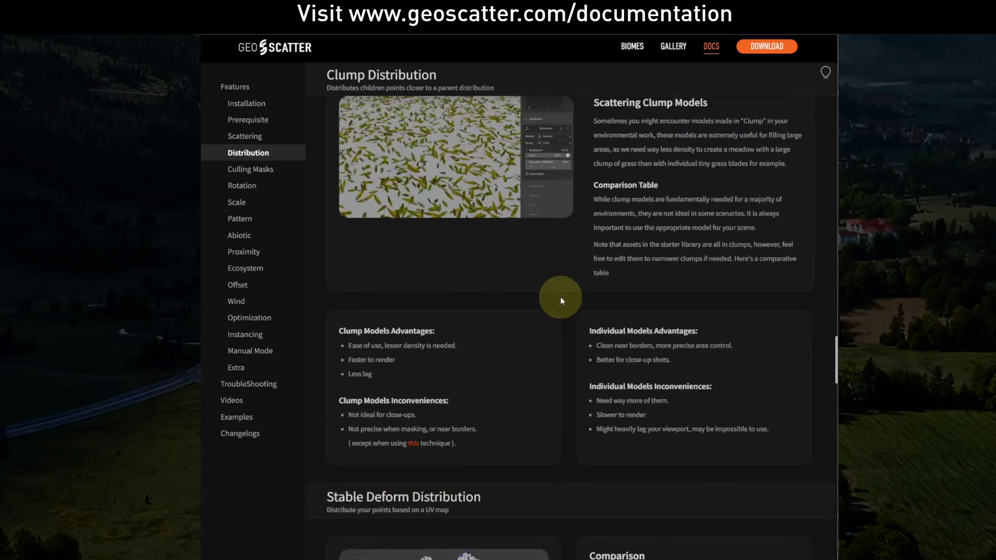
scroll(560, 293, down, 5)
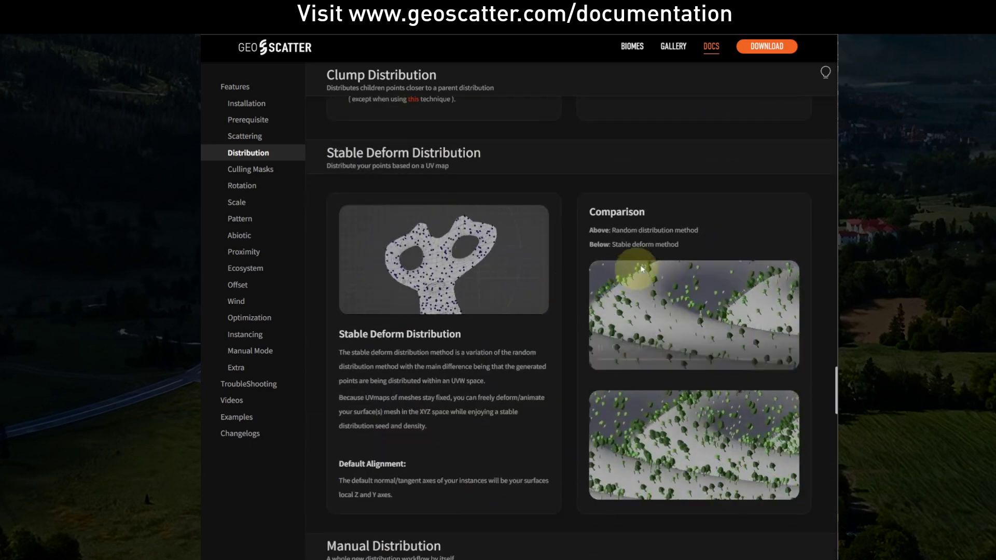
- Go to the website's download page and review the Geo-Scatter plugin's features, licences and store options
click(776, 52)
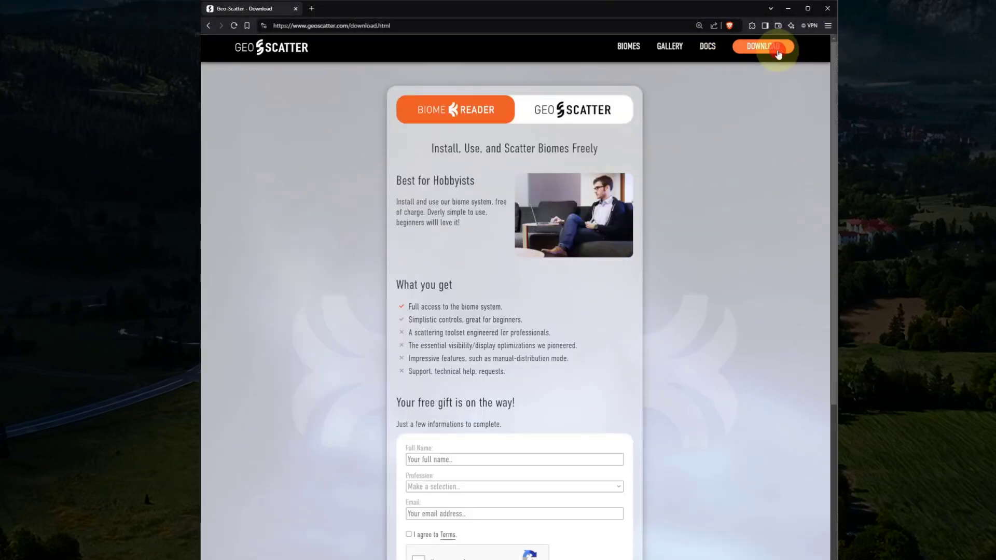
click(594, 110)
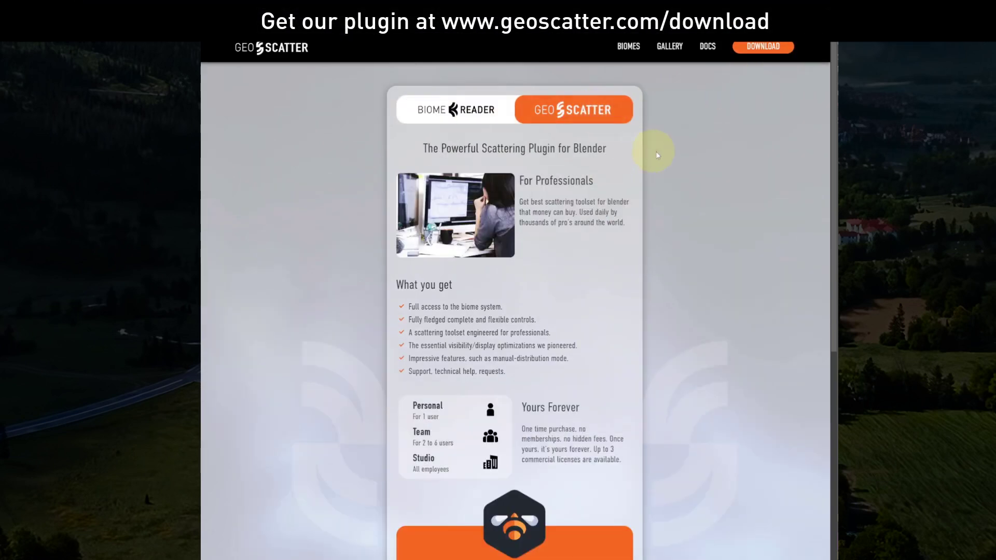
scroll(680, 164, down, 7)
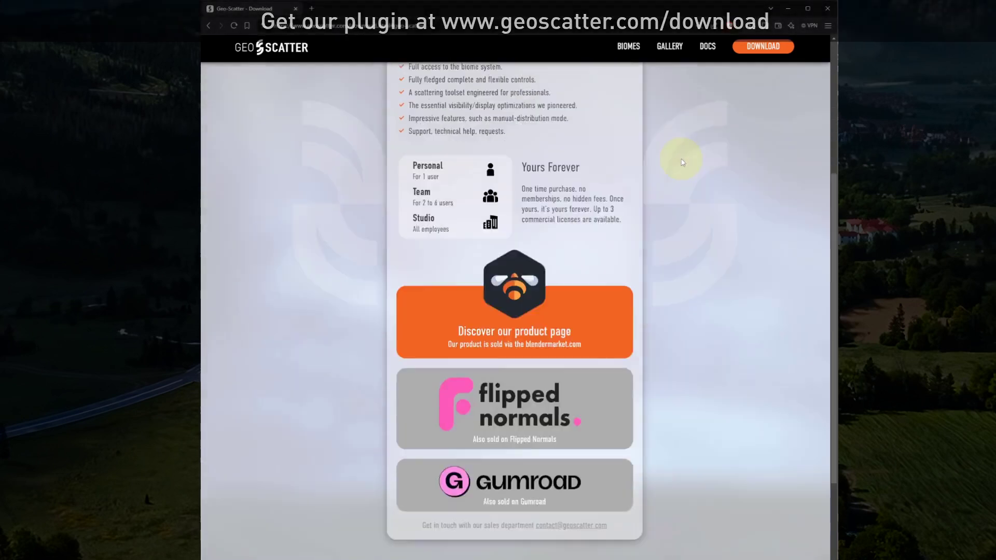